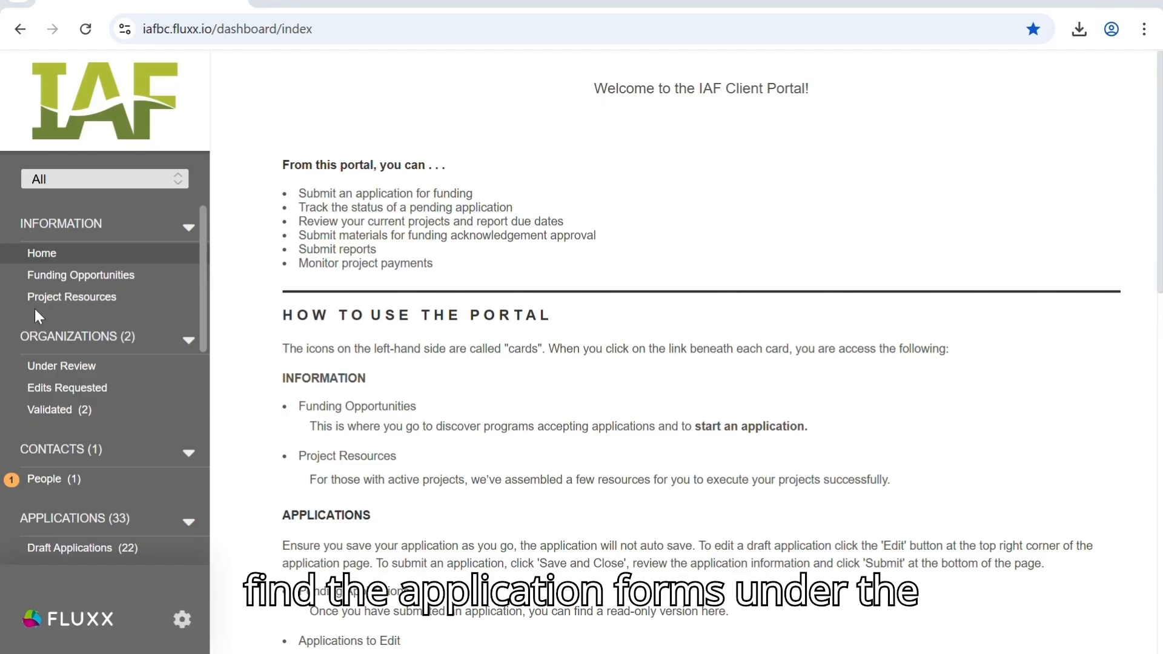
Open the first ERP - Berries Replant application in Draft Applications for editing
click(154, 284)
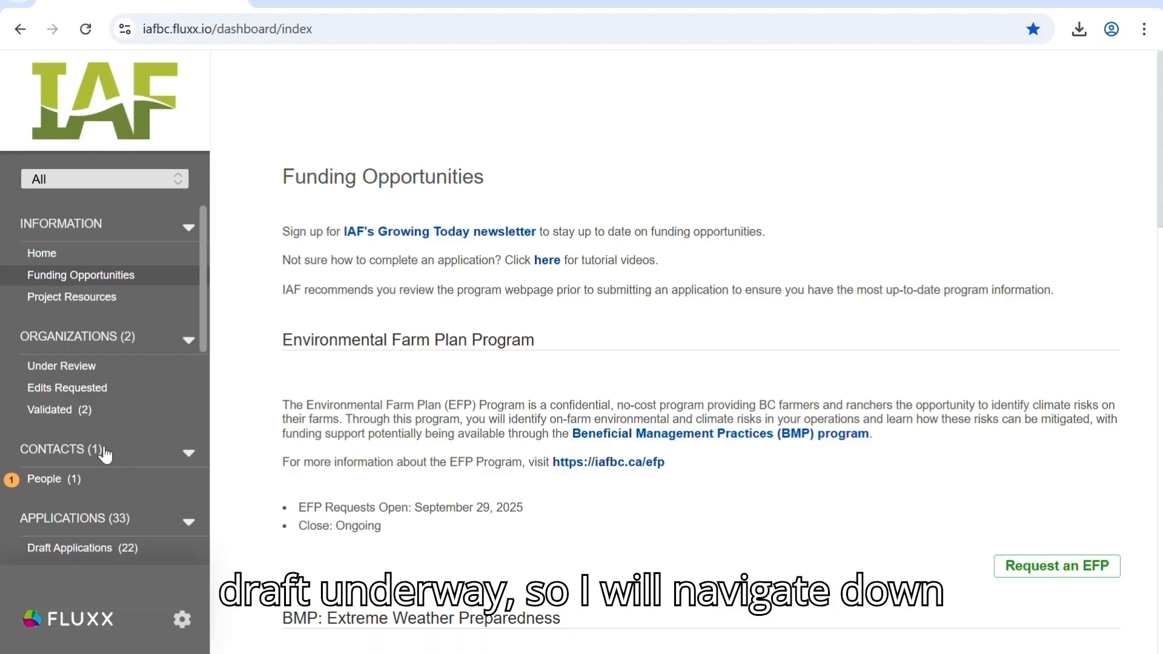
scroll(91, 463, down, 2)
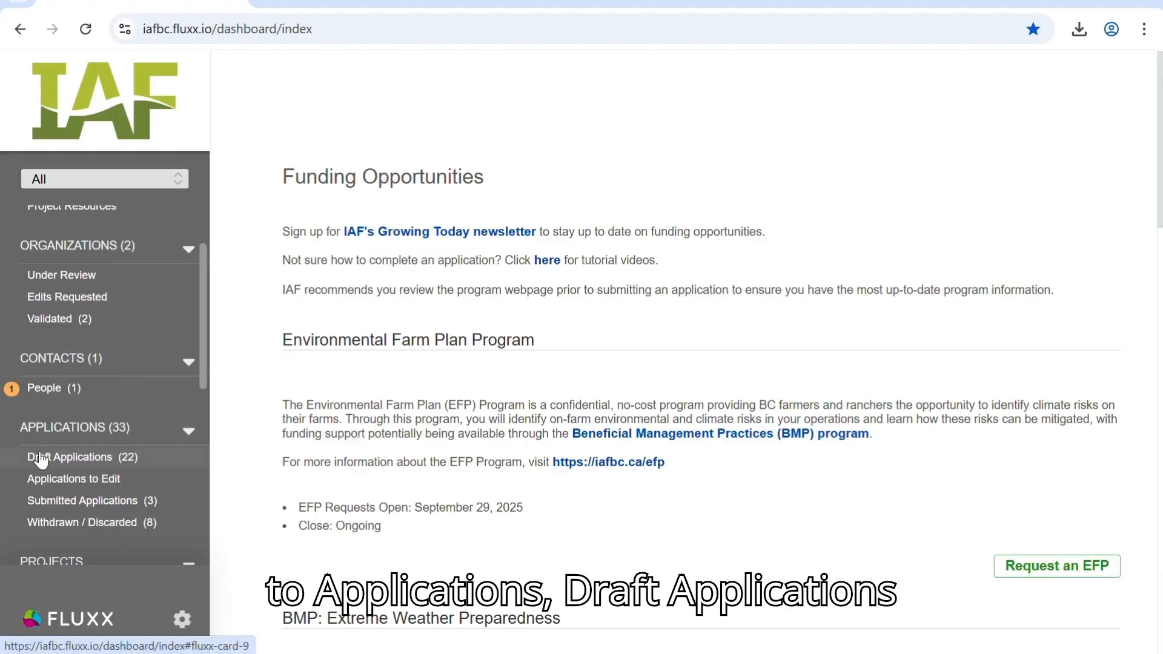
click(139, 464)
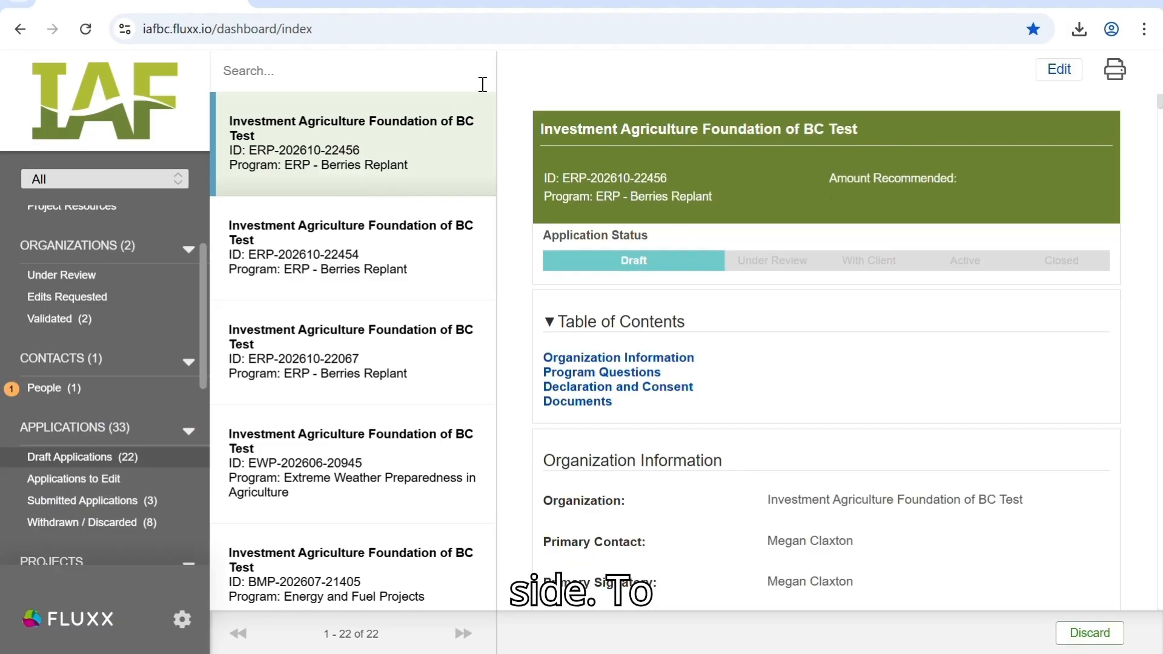
click(318, 156)
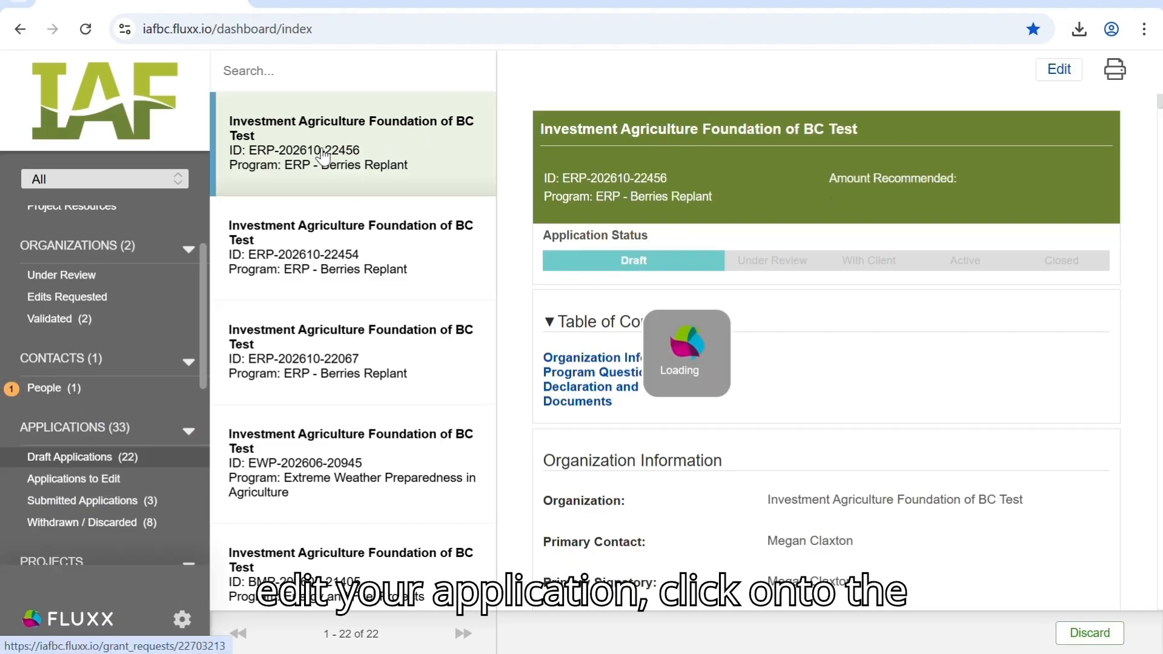
click(1058, 73)
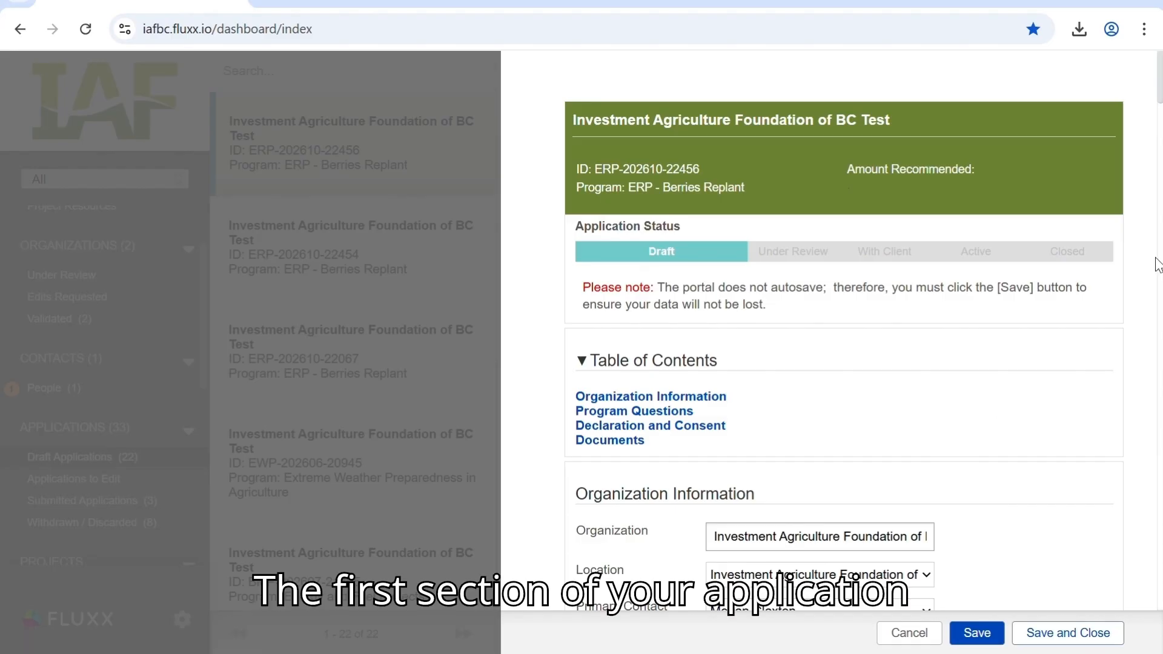
Review the draft's Organization Information section, then save and close the application
scroll(1137, 270, down, 1)
scroll(1138, 270, down, 6)
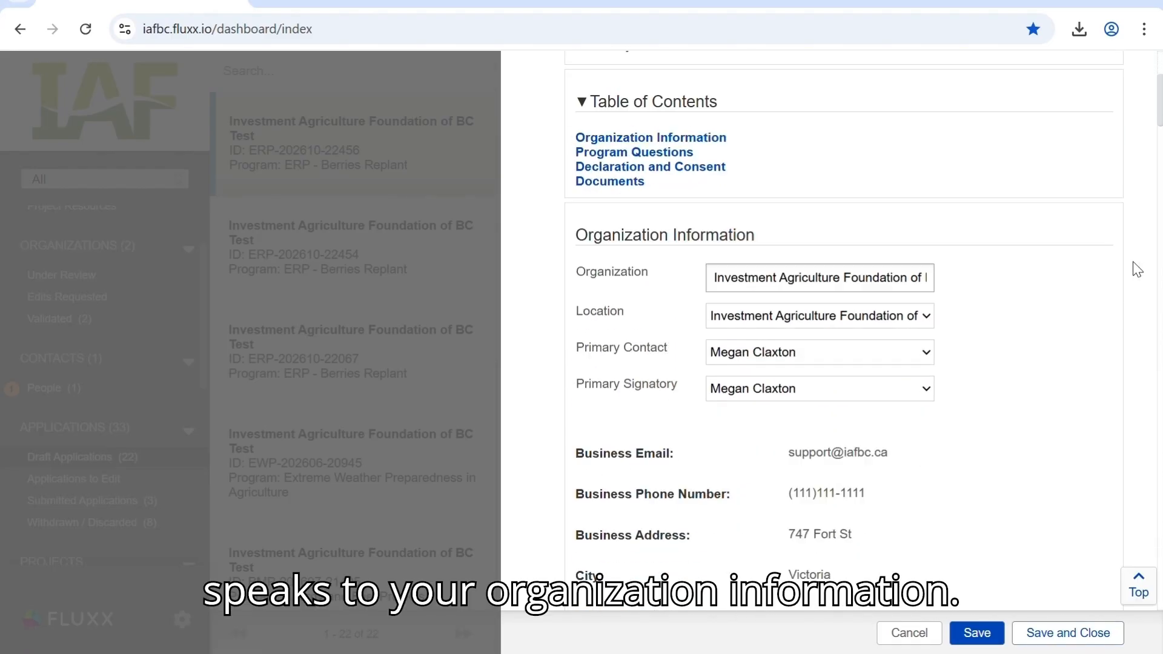
scroll(1137, 269, down, 2)
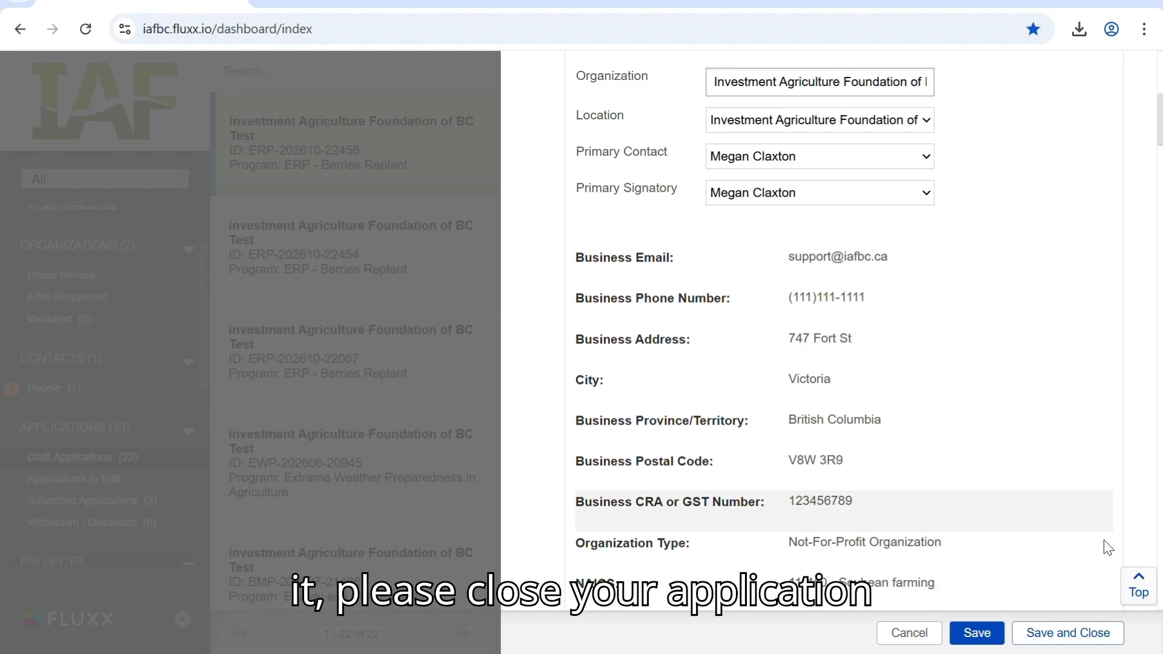
click(1086, 634)
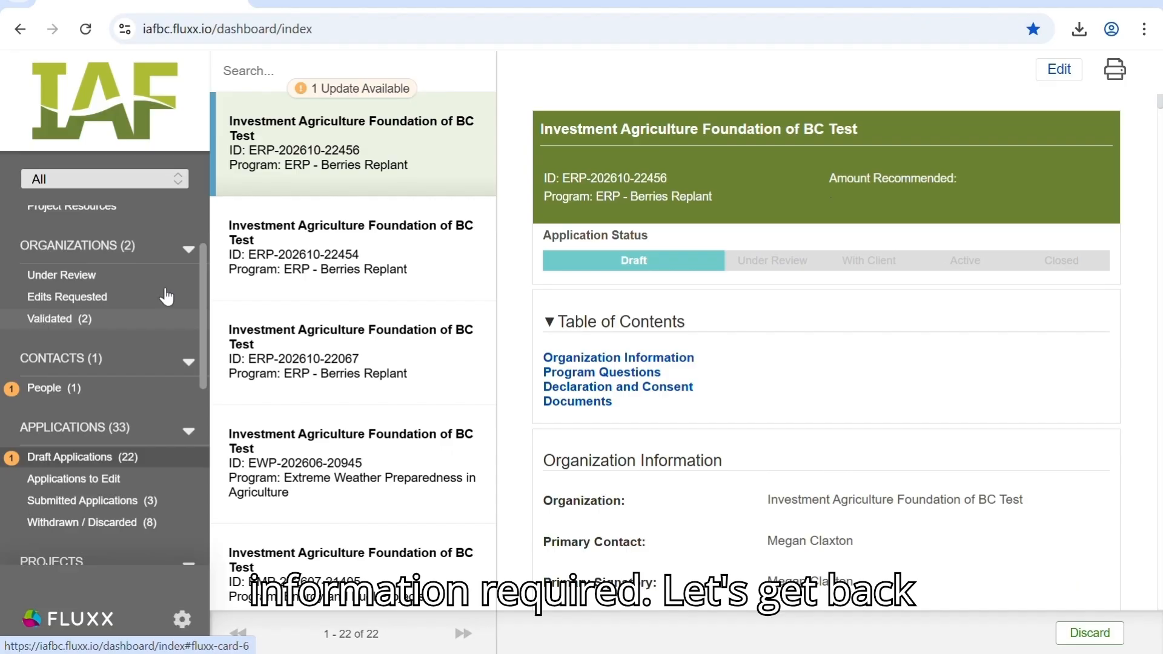
Reopen the first Berries Replant draft for editing and check its organization details
click(381, 152)
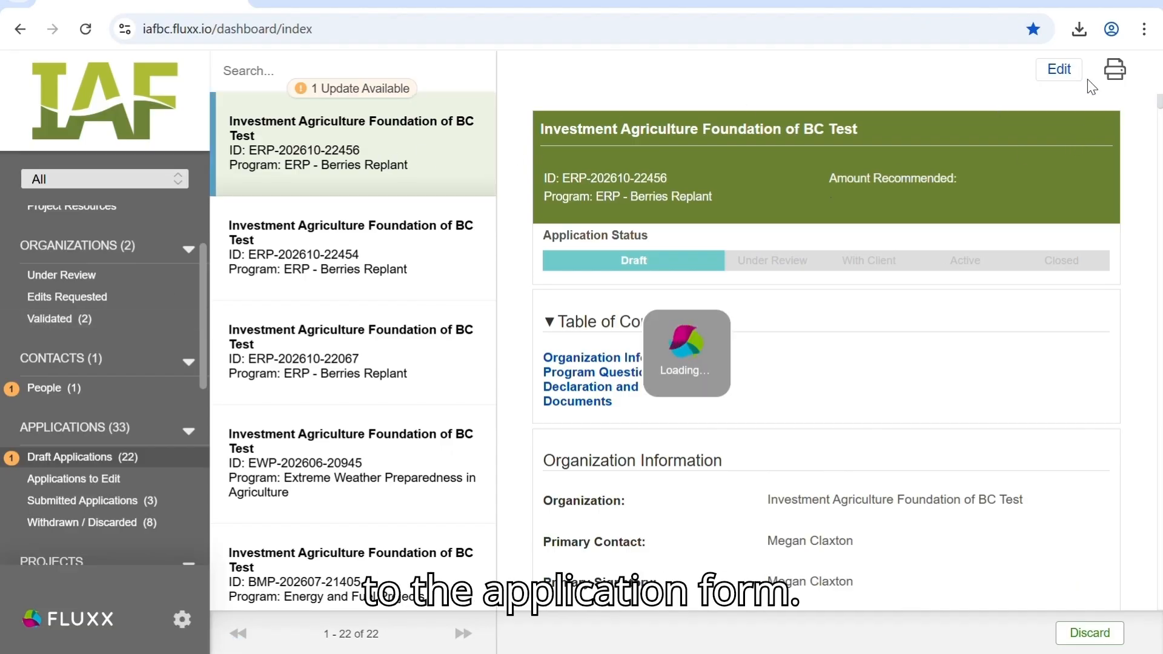
click(1067, 72)
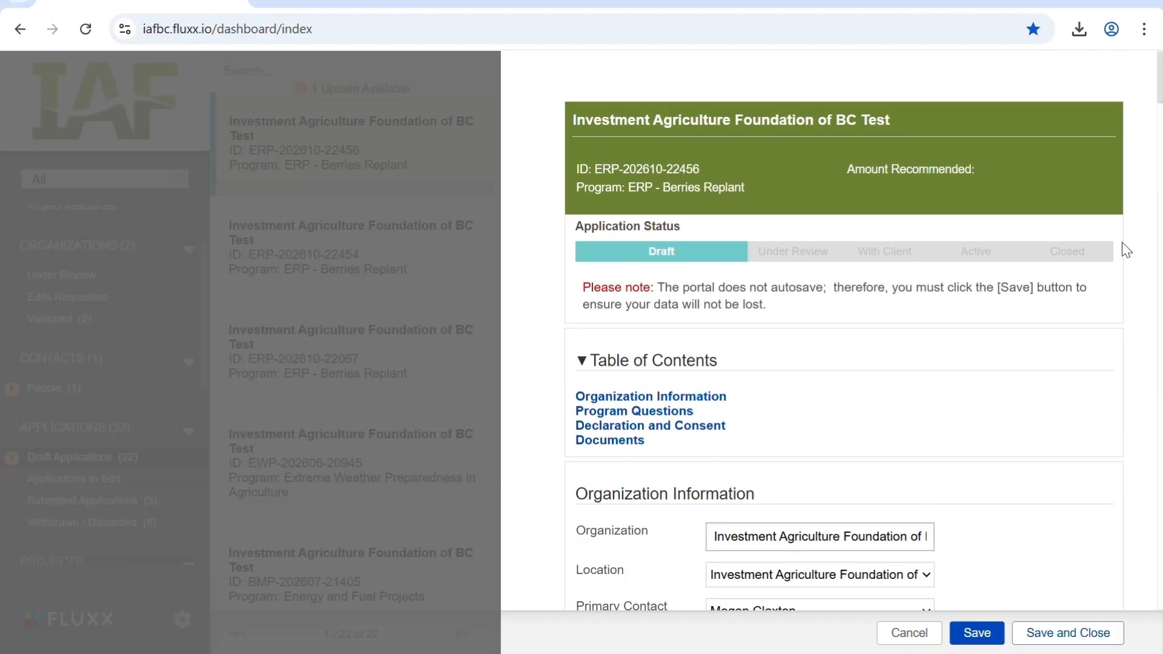
scroll(1027, 404, down, 1)
scroll(1027, 405, down, 5)
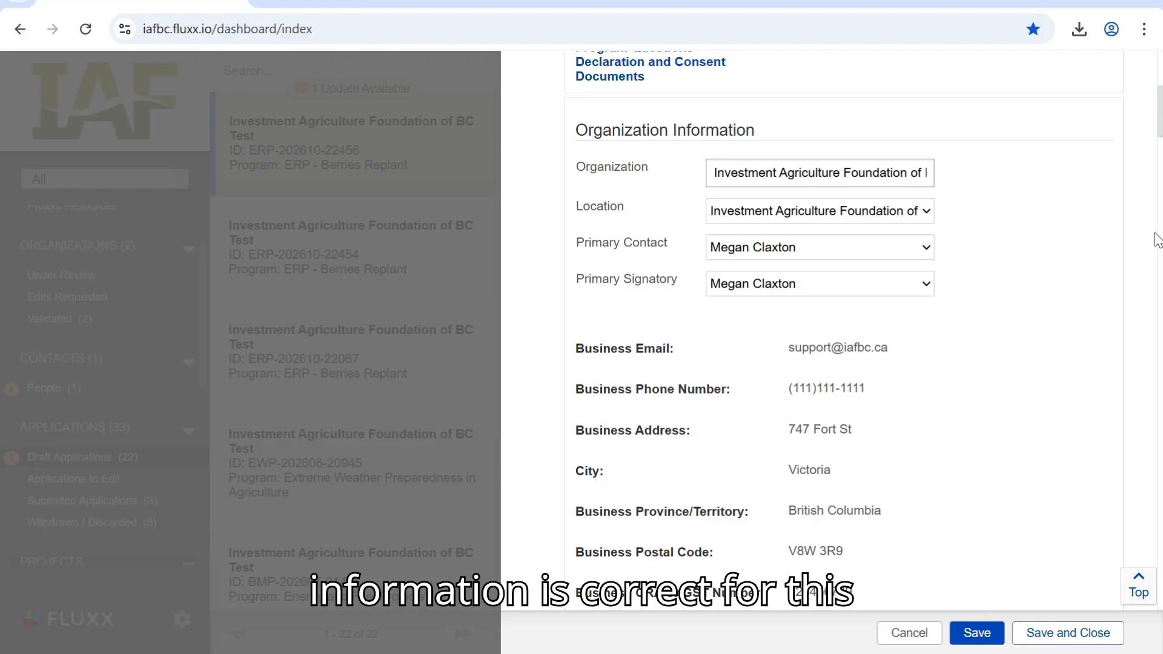
scroll(1064, 218, down, 5)
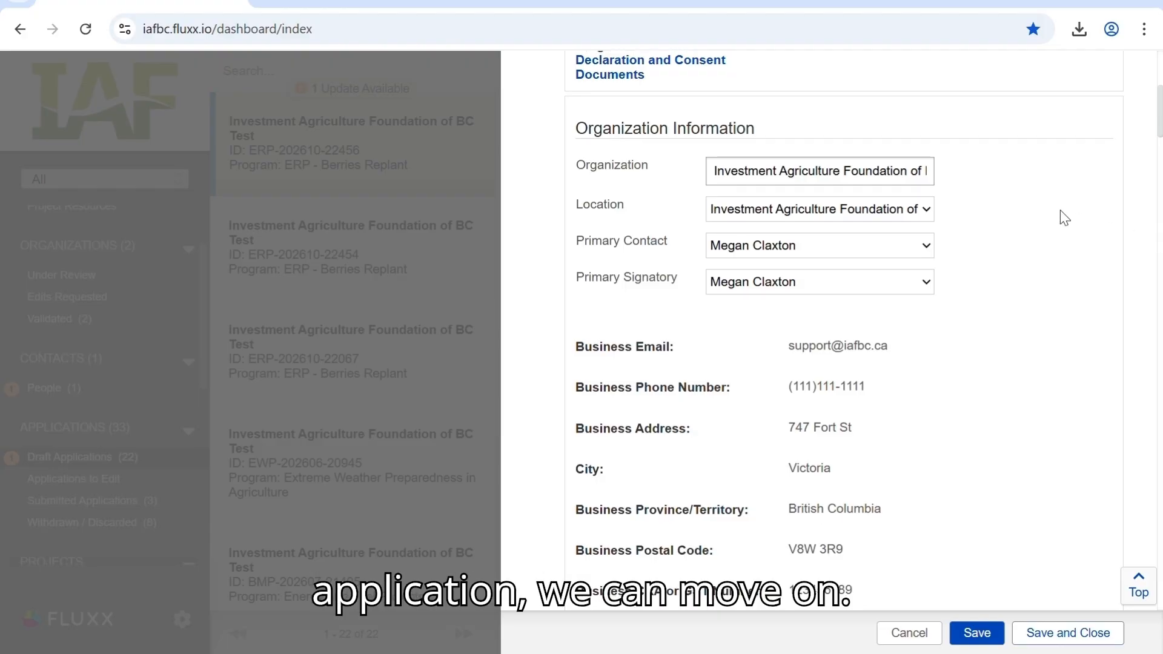
Open the AF Demographic Data Collection Survey linked in the Demographic Information section, agreeing to leave Fluxx
scroll(1064, 218, down, 4)
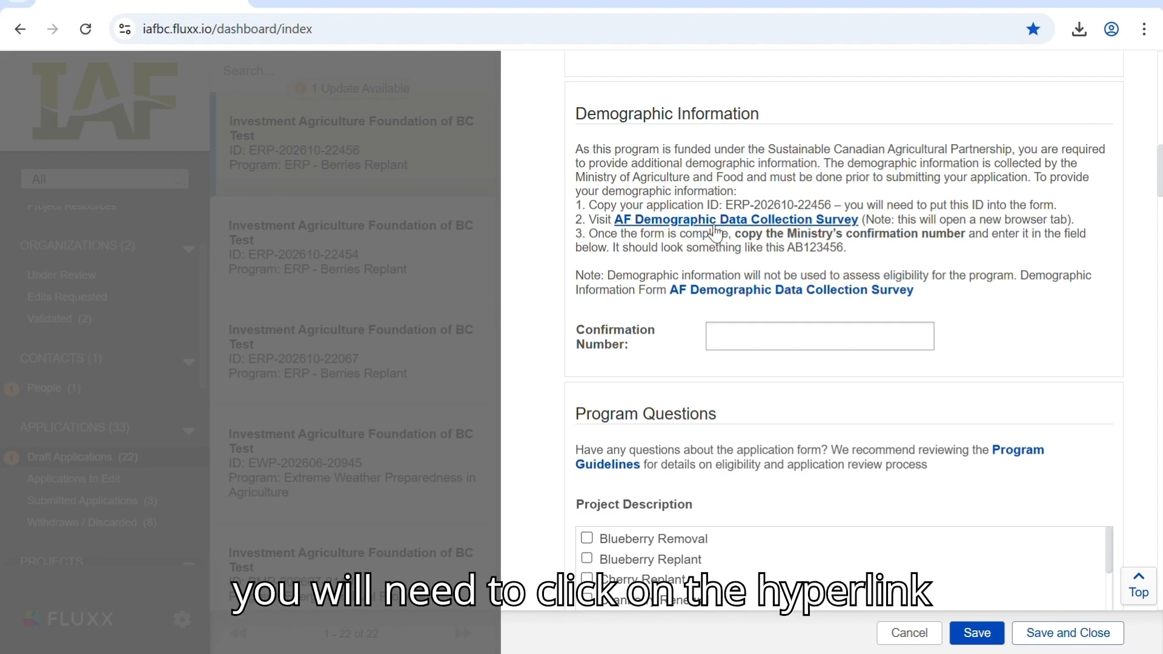
click(778, 224)
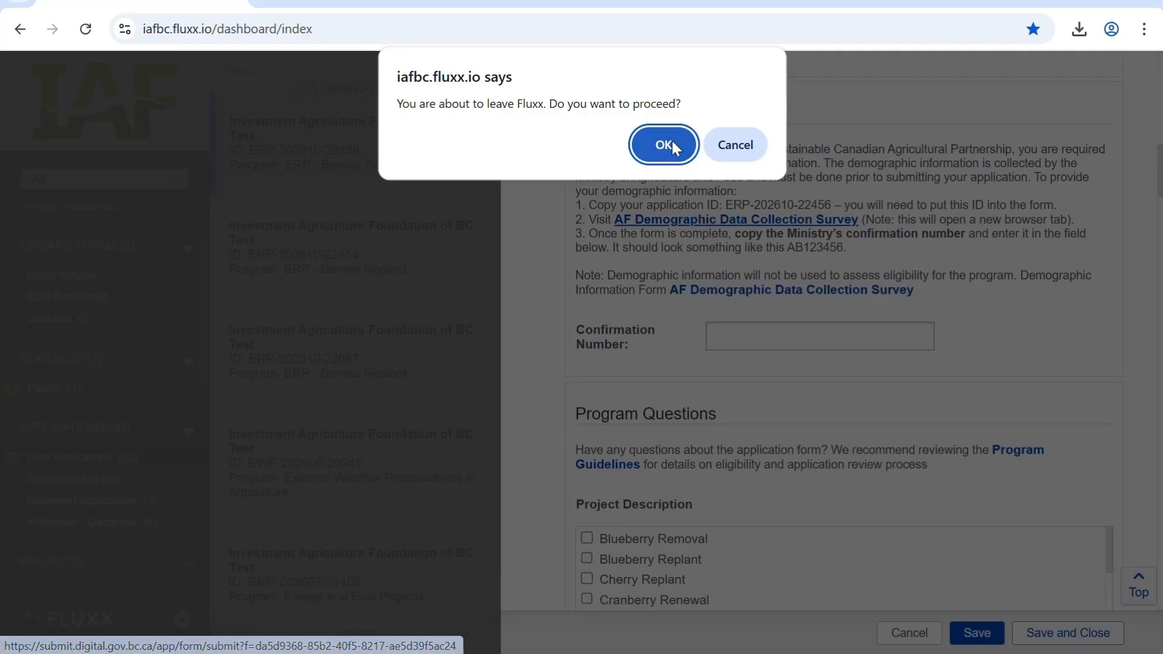
click(671, 145)
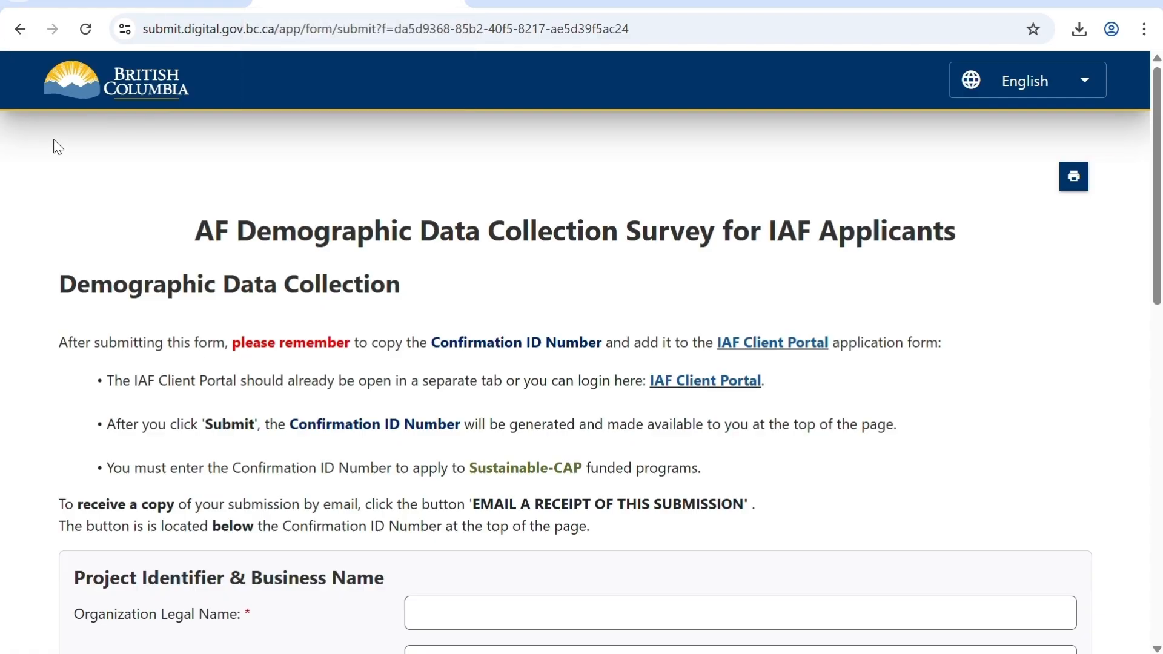
scroll(524, 291, down, 3)
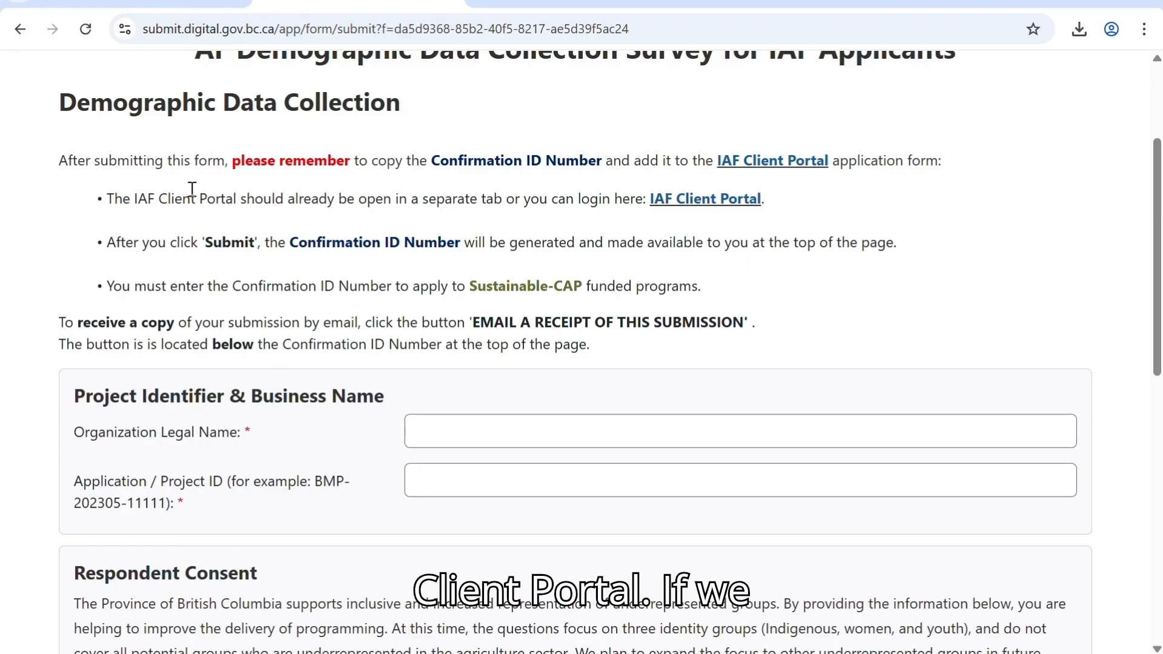
Return to the IAF Client Portal and copy the application ID from the draft's header
click(137, 2)
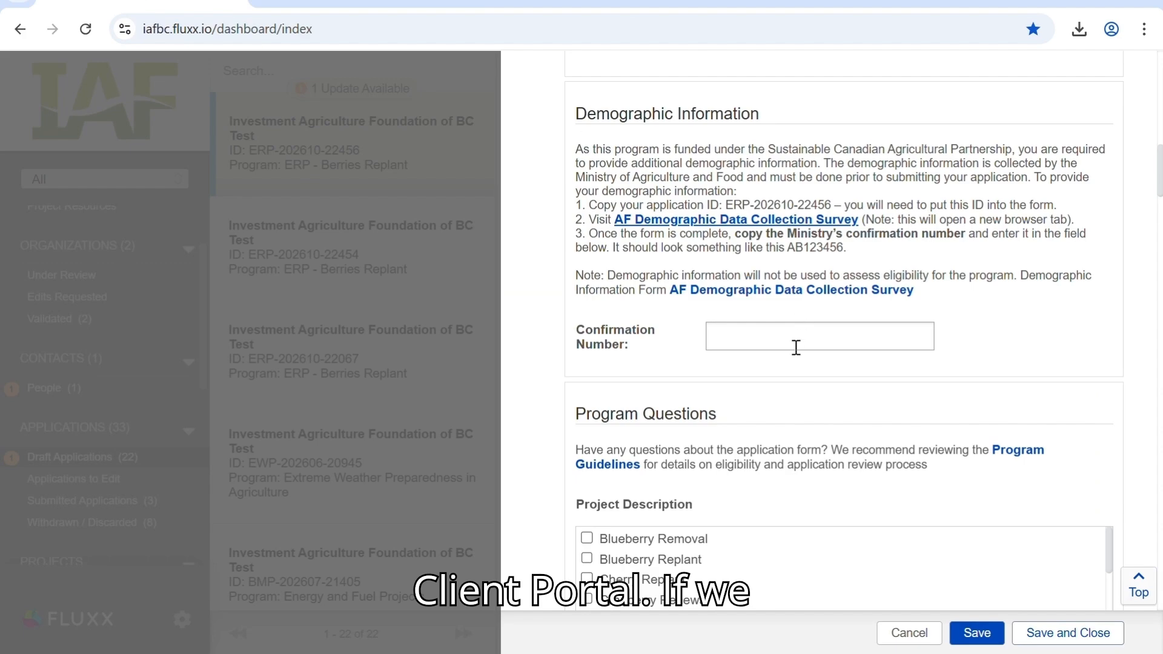
scroll(785, 412, up, 3)
scroll(785, 412, up, 8)
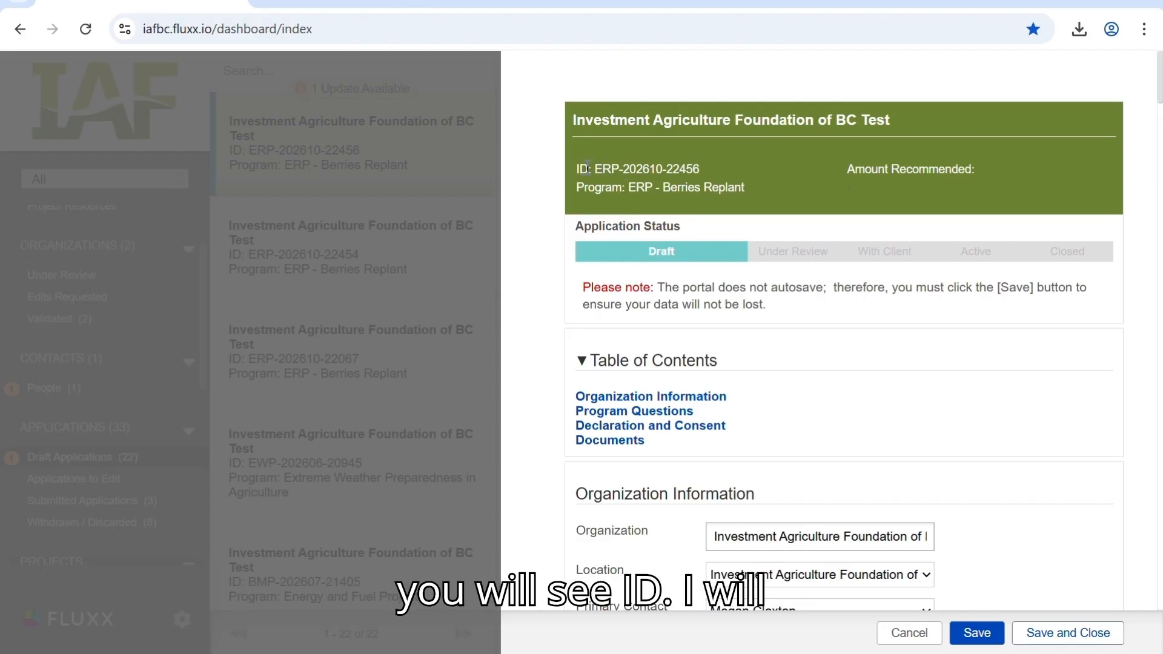
drag(599, 168, 693, 170)
right_click(691, 167)
click(722, 187)
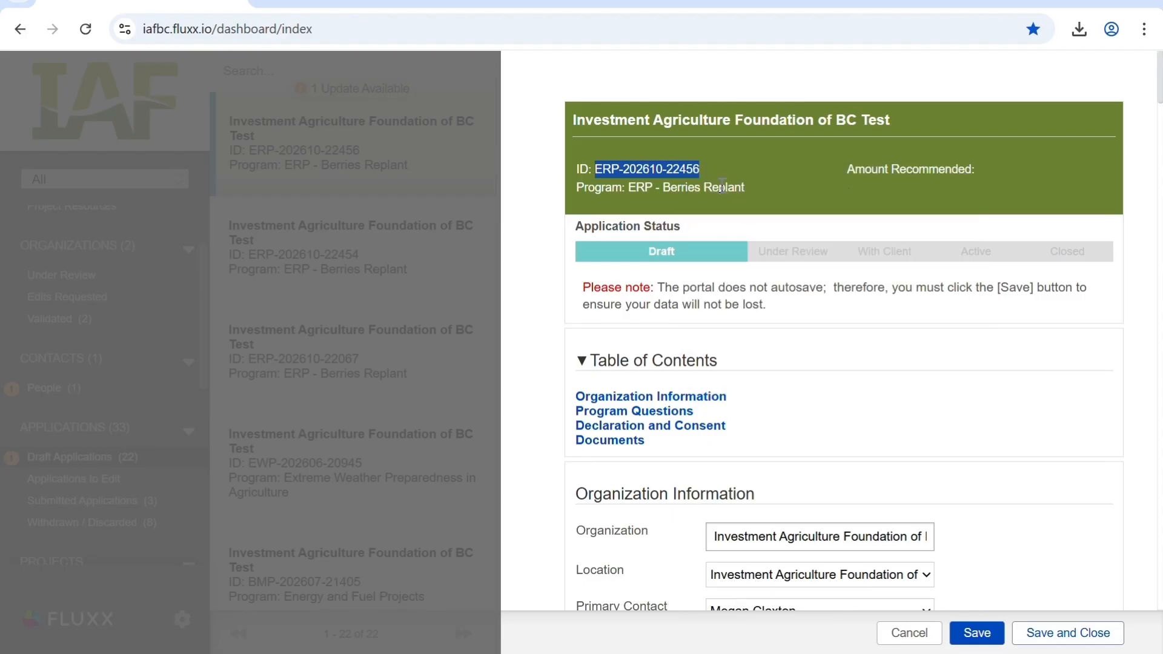
Paste the copied application ID into the demographic survey's Application / Project ID field
click(325, 7)
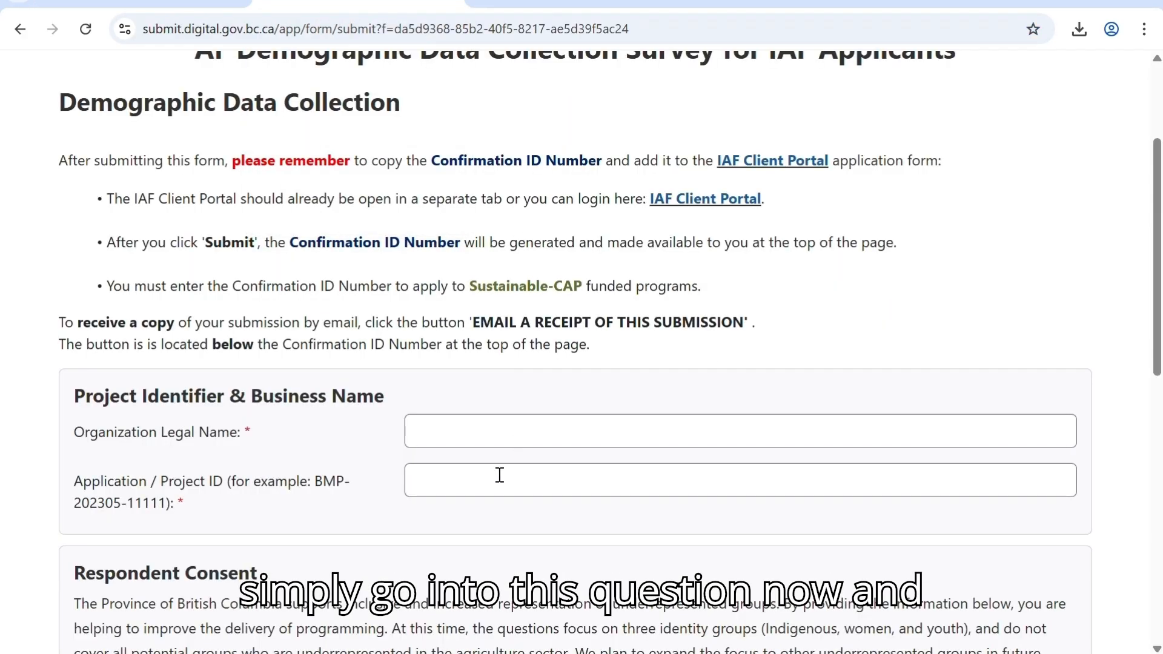
click(472, 478)
right_click(471, 477)
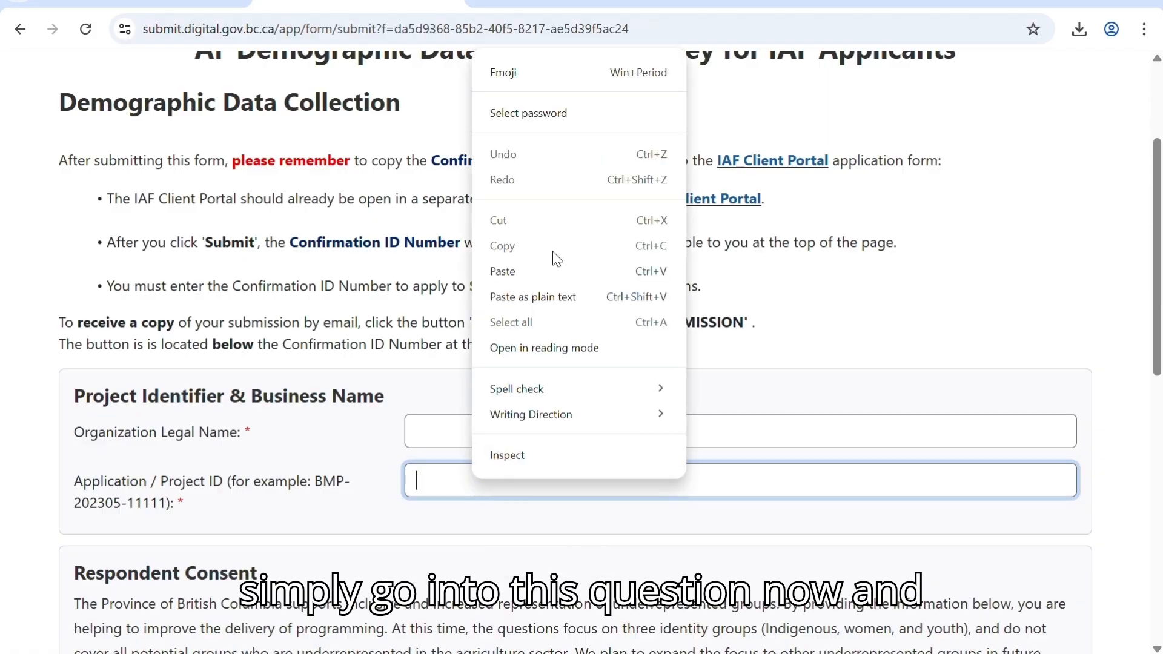
click(526, 271)
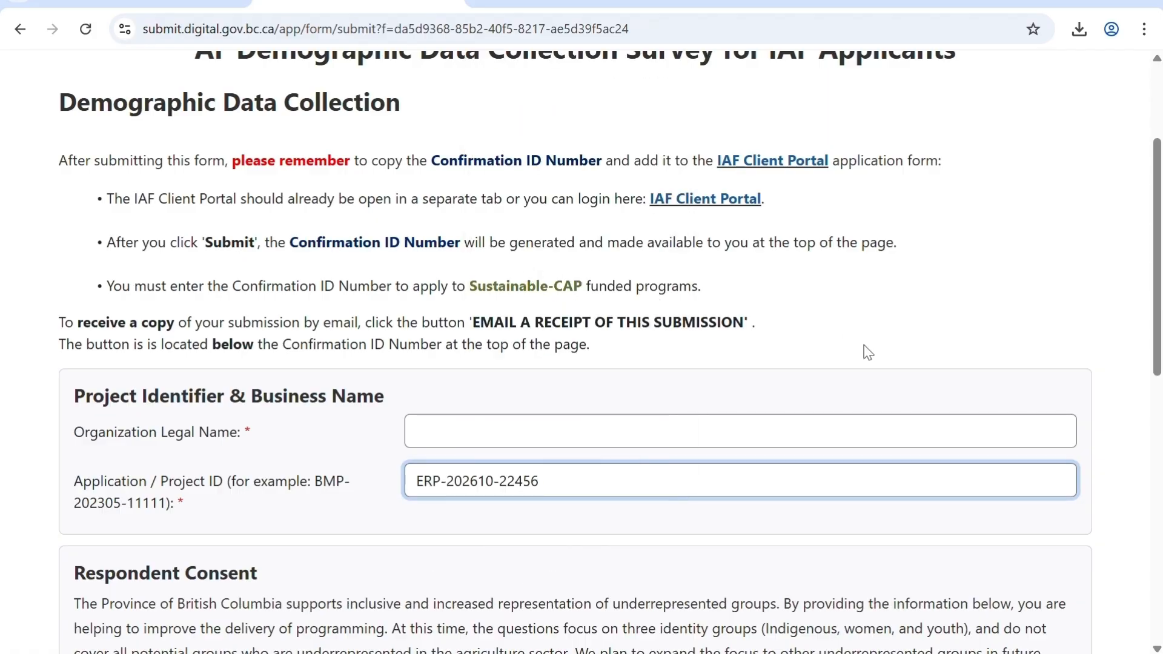
Answer the survey's Respondent Consent question about responding on business demographics with "Yes, I agree"
scroll(703, 431, down, 6)
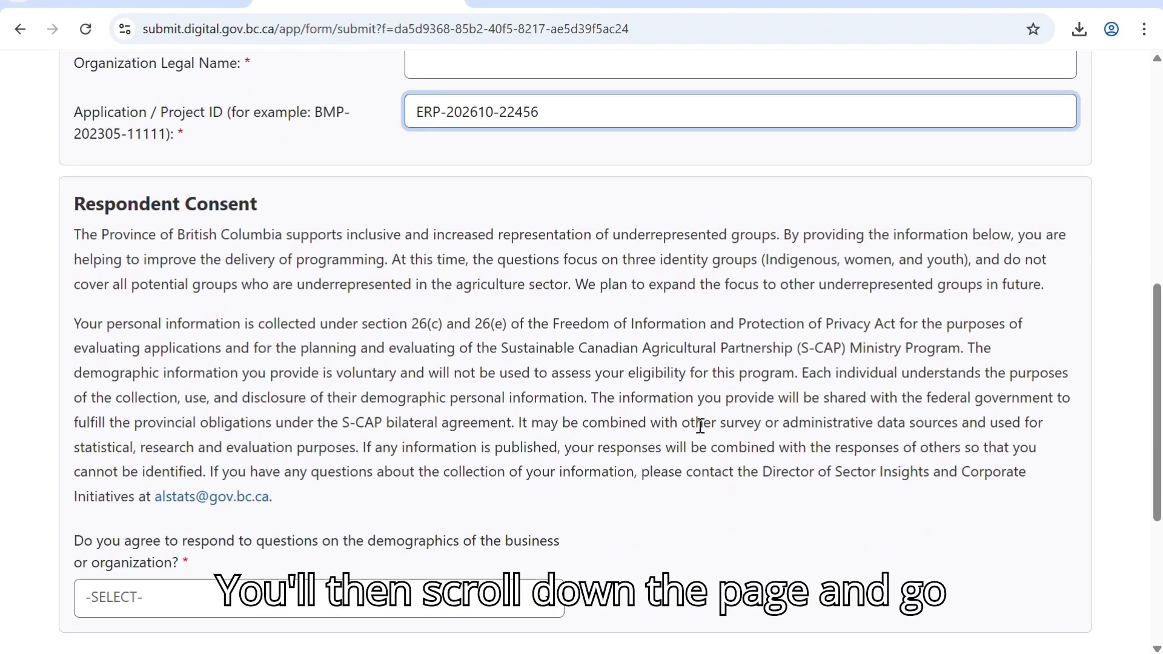
scroll(700, 426, down, 1)
click(550, 518)
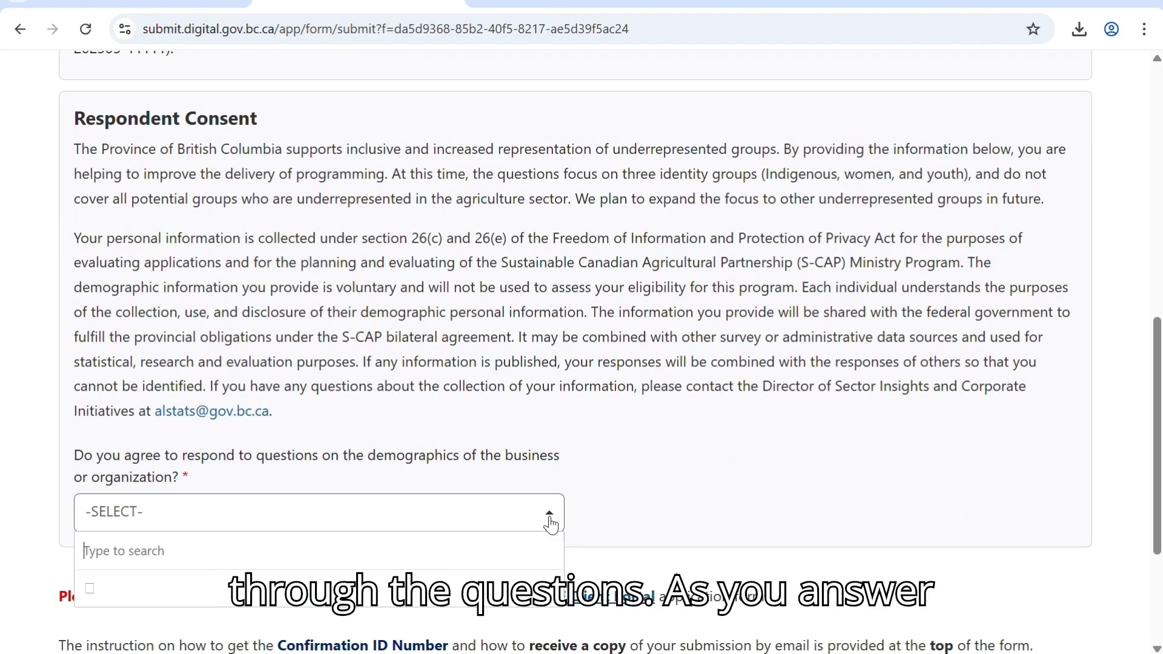
click(278, 578)
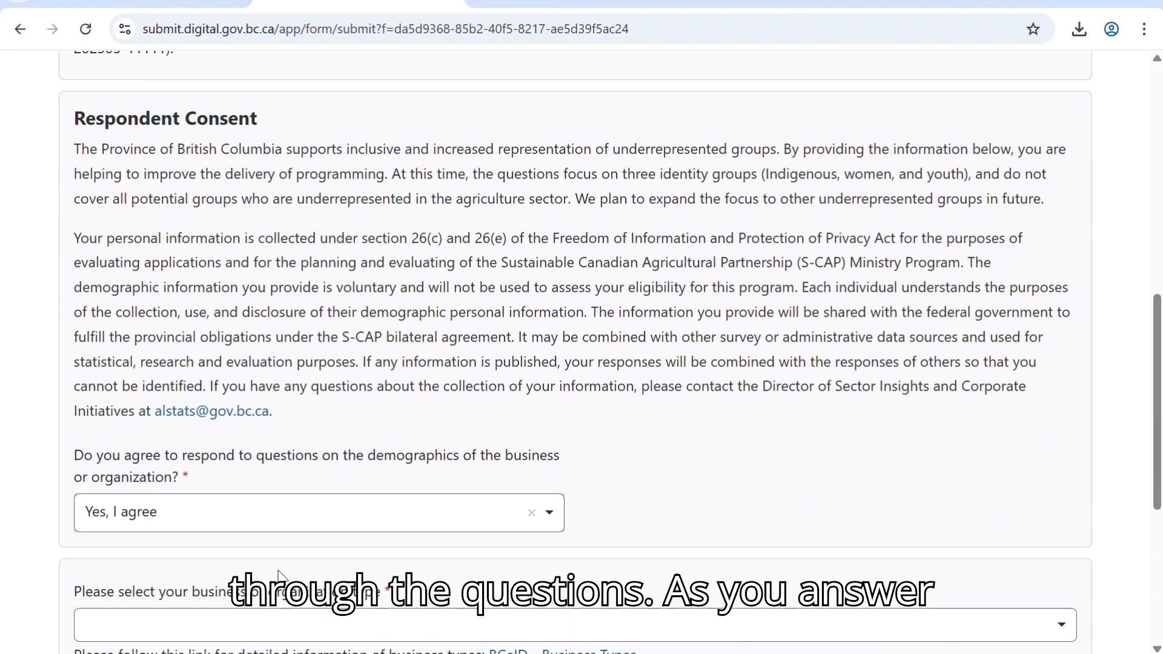
scroll(592, 470, down, 5)
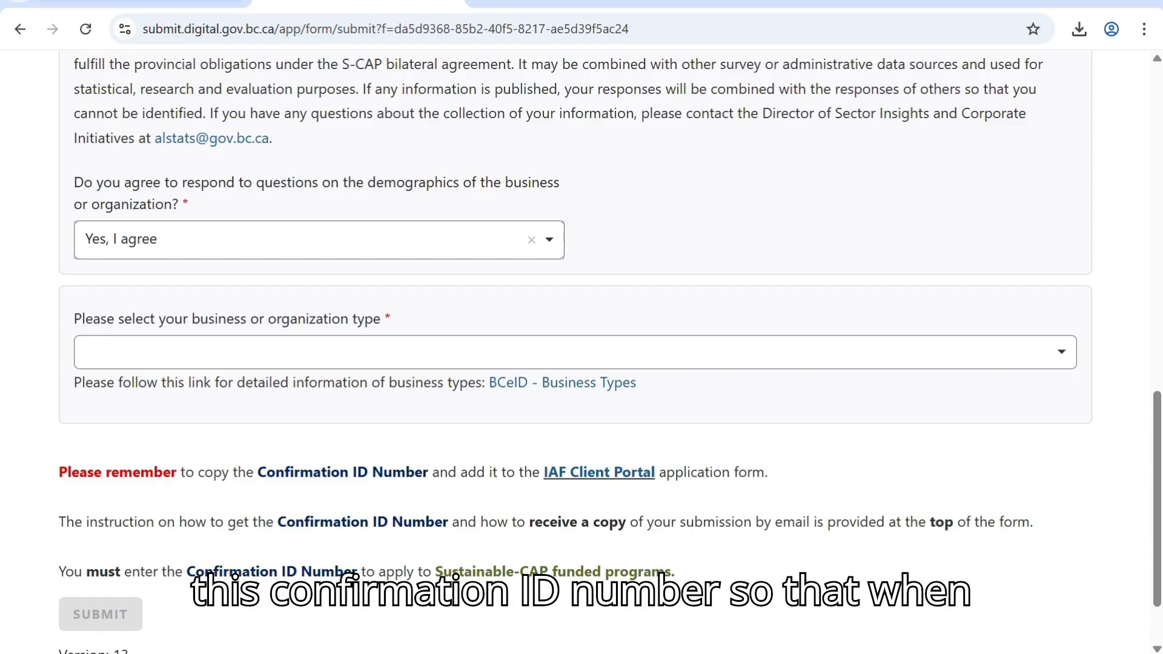
Switch back to the client portal application and fill in the demographic Confirmation Number with a previously used entry
click(101, 1)
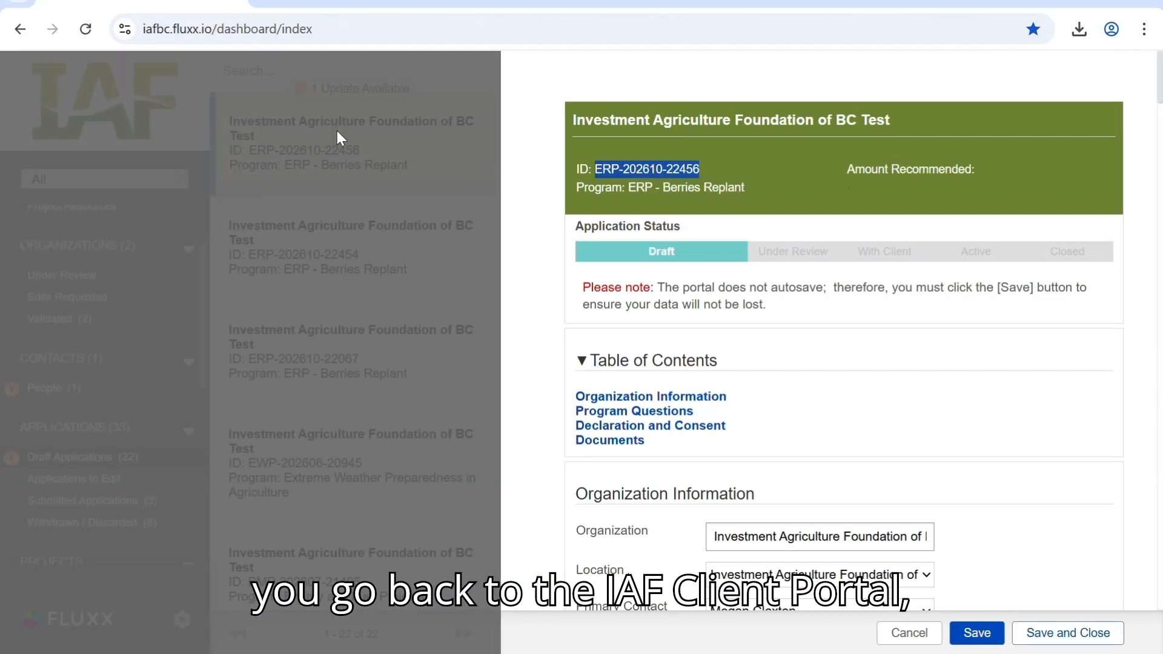
scroll(786, 471, down, 10)
scroll(788, 468, down, 7)
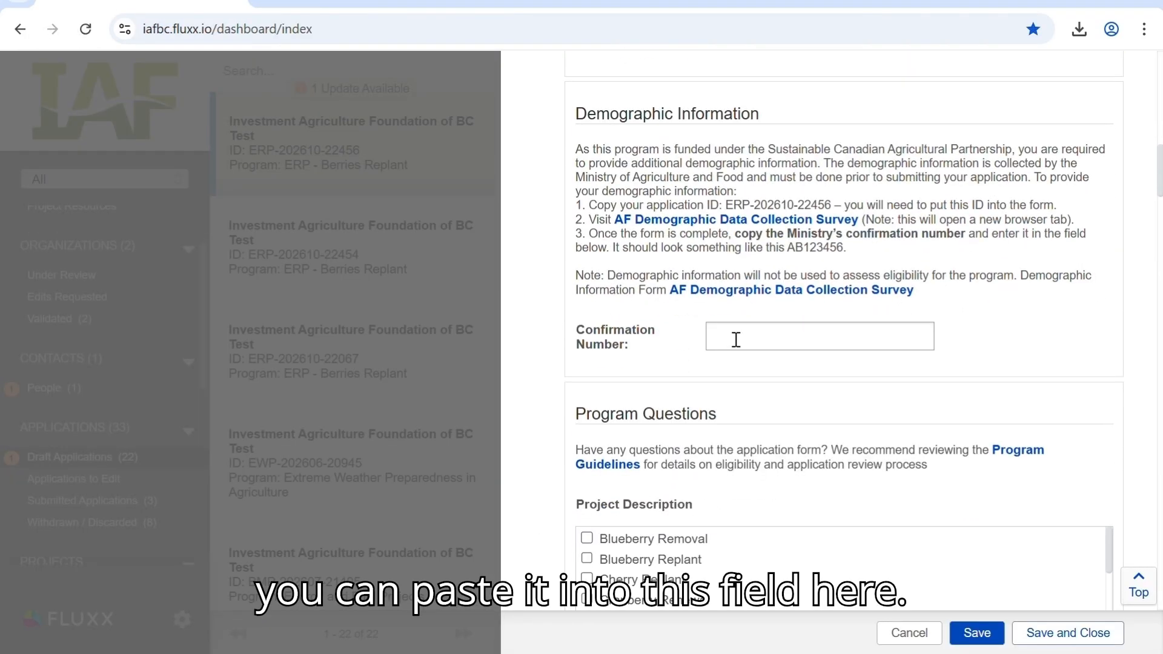
click(731, 342)
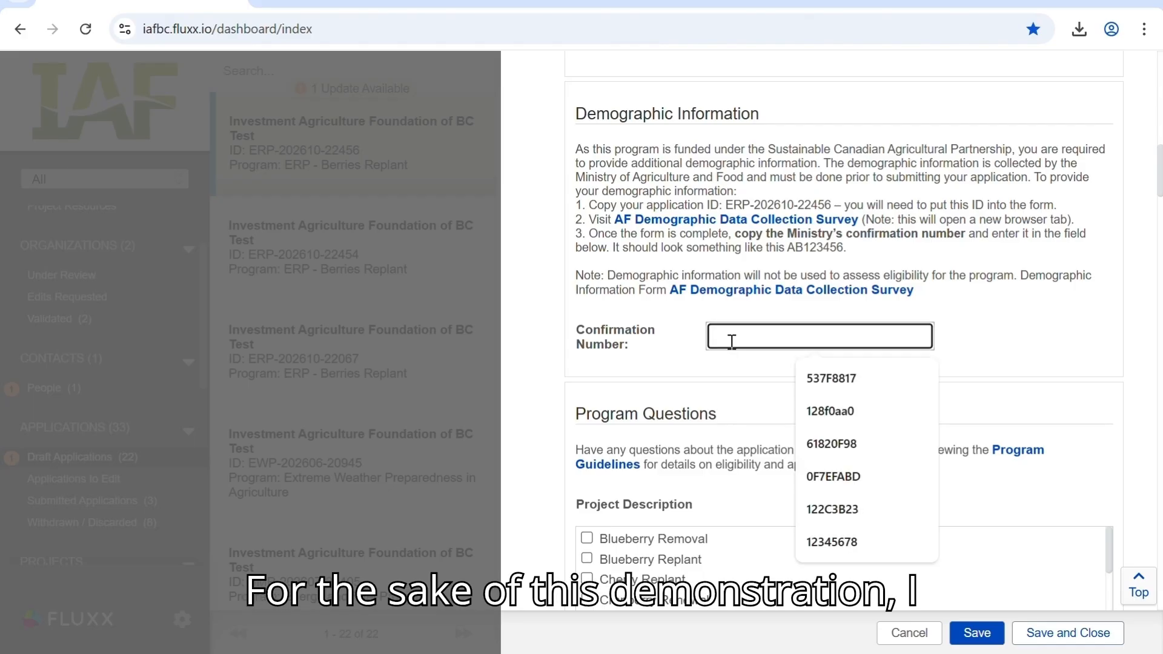
click(880, 424)
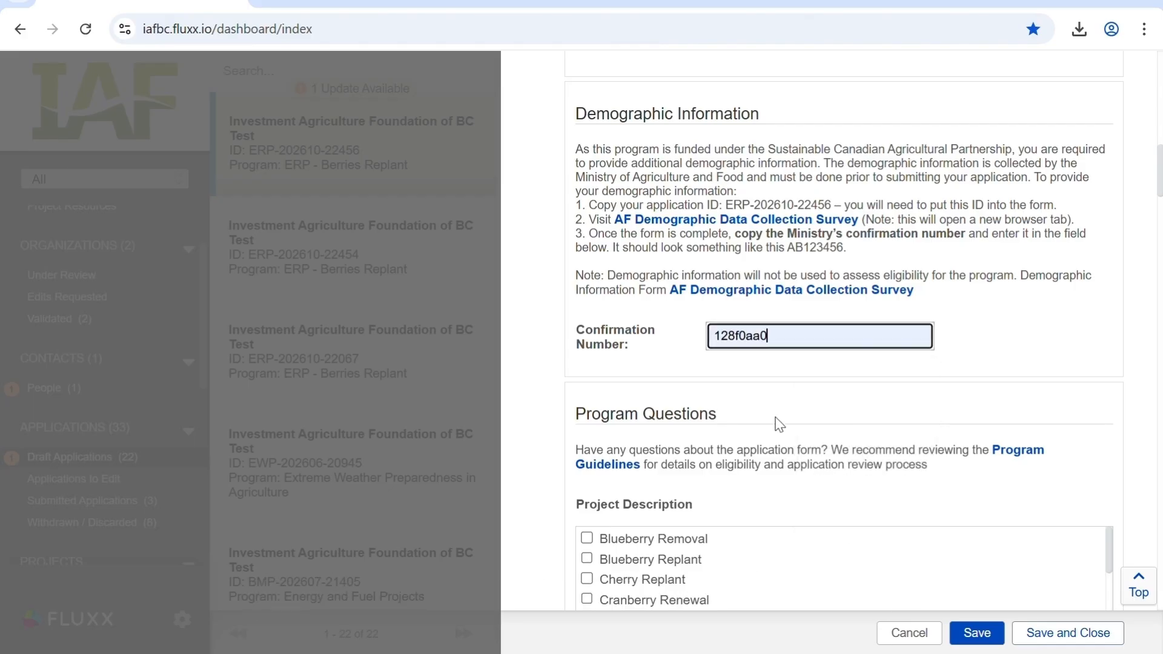
Select Blueberry Removal as the Project Description in the Program Questions section
scroll(751, 430, down, 5)
scroll(750, 431, down, 2)
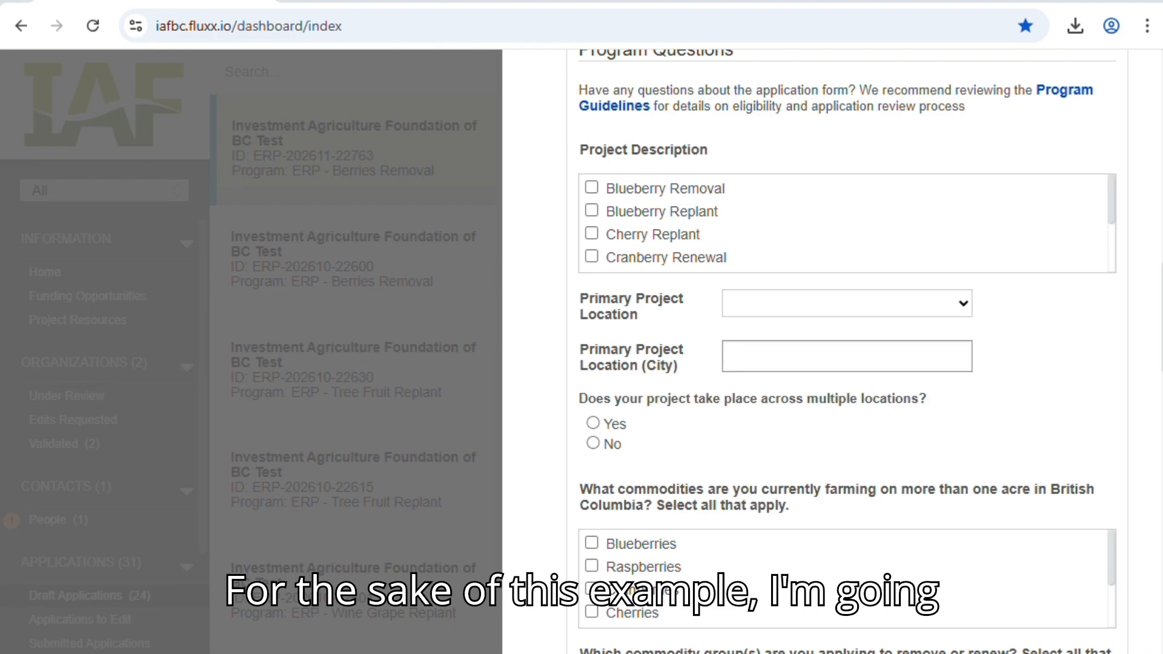
click(591, 188)
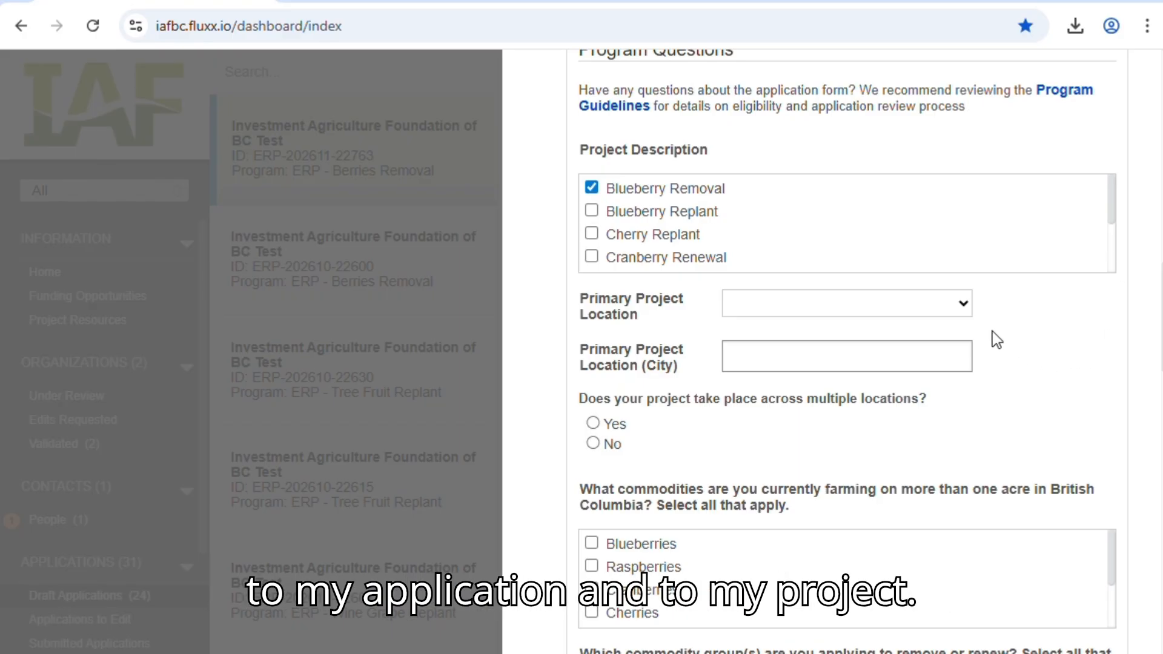
Set the Primary Project Location to Vancouver Island-Coast and its city to Victoria
click(950, 310)
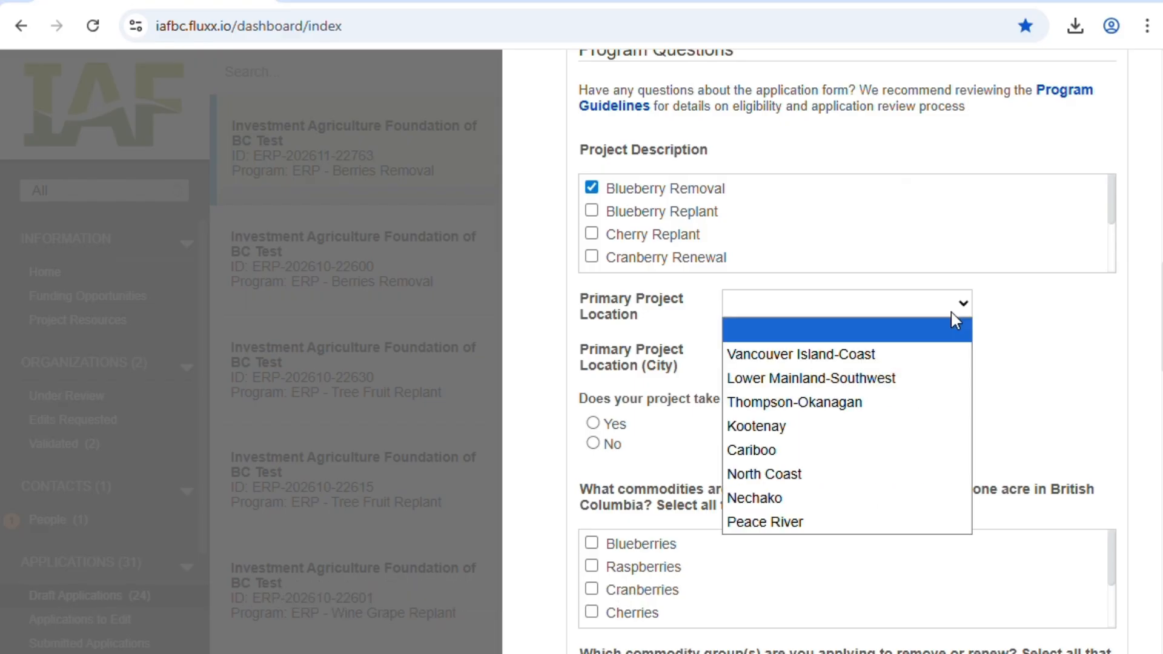
click(934, 352)
click(859, 355)
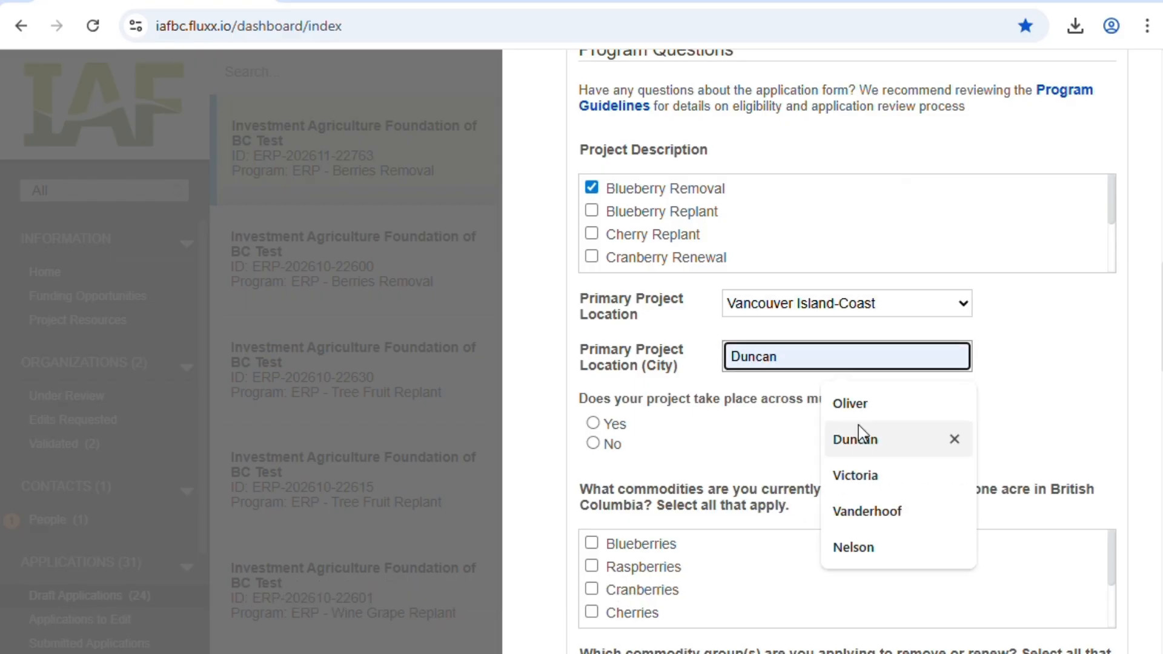
click(852, 474)
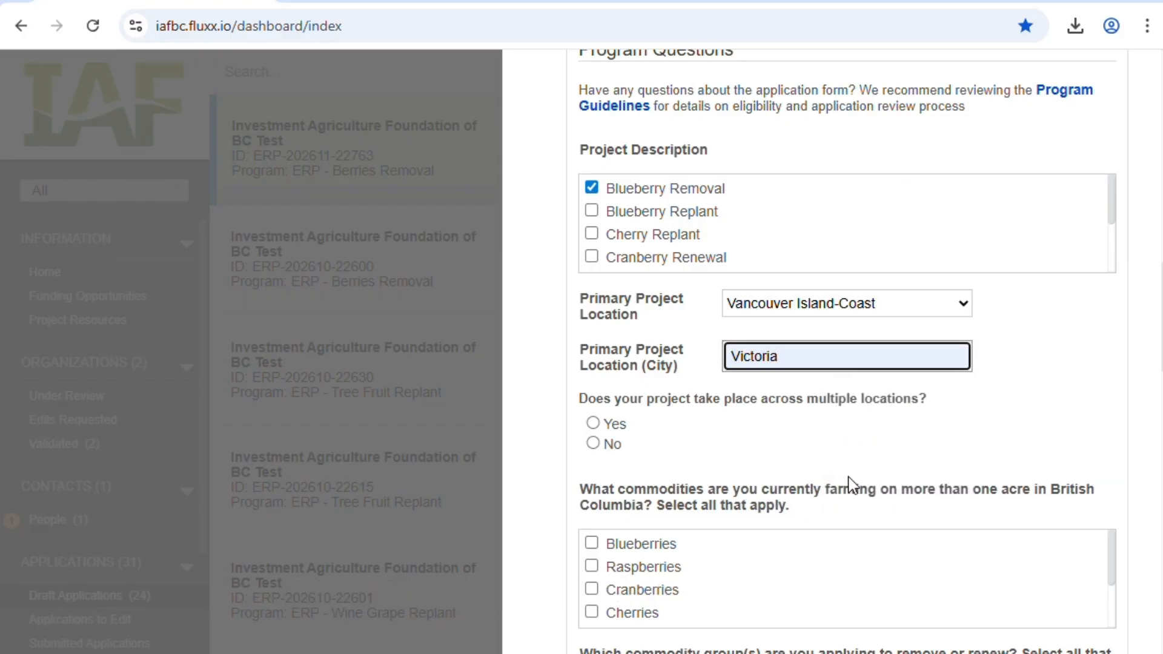
Answer Yes to the project taking place across multiple locations and select Vancouver Island-Coast as an additional project location
click(595, 423)
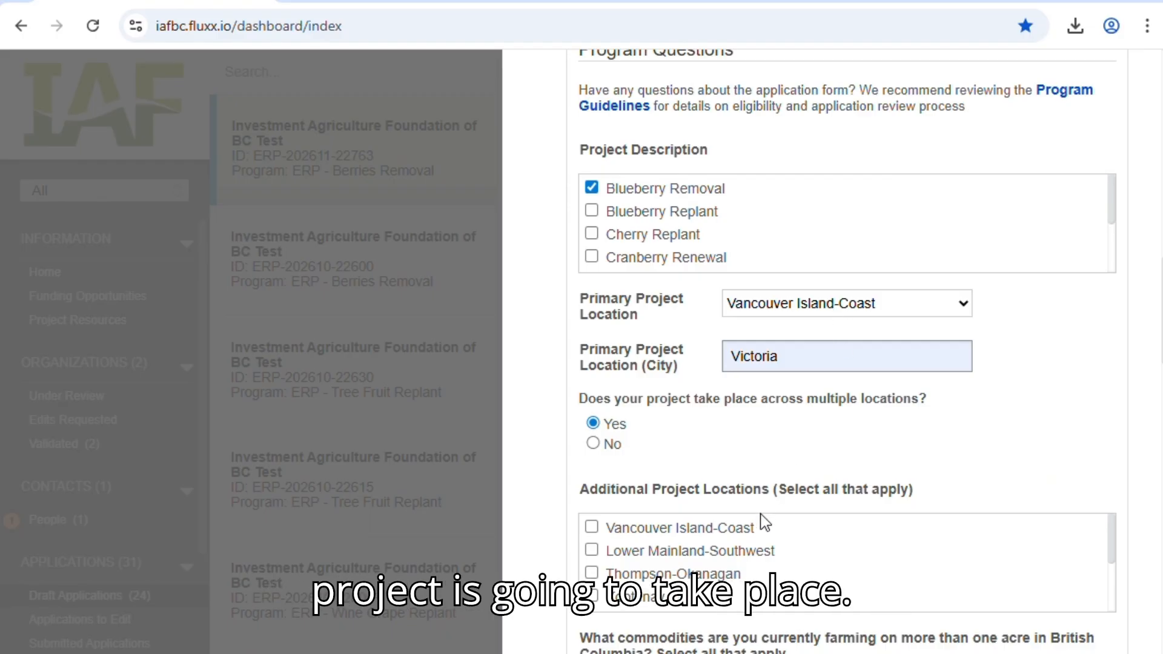
click(727, 533)
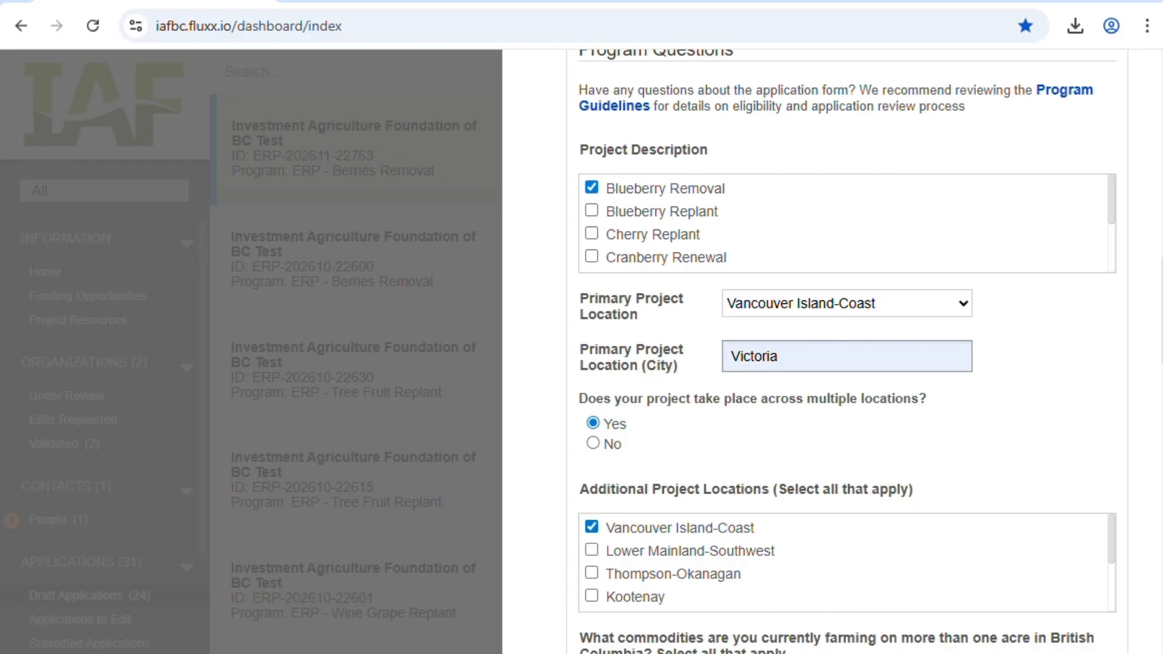
Mark Blueberries and Raspberries as the commodities currently farmed, and Blueberries as the commodity group to remove or renew
scroll(1123, 615, down, 8)
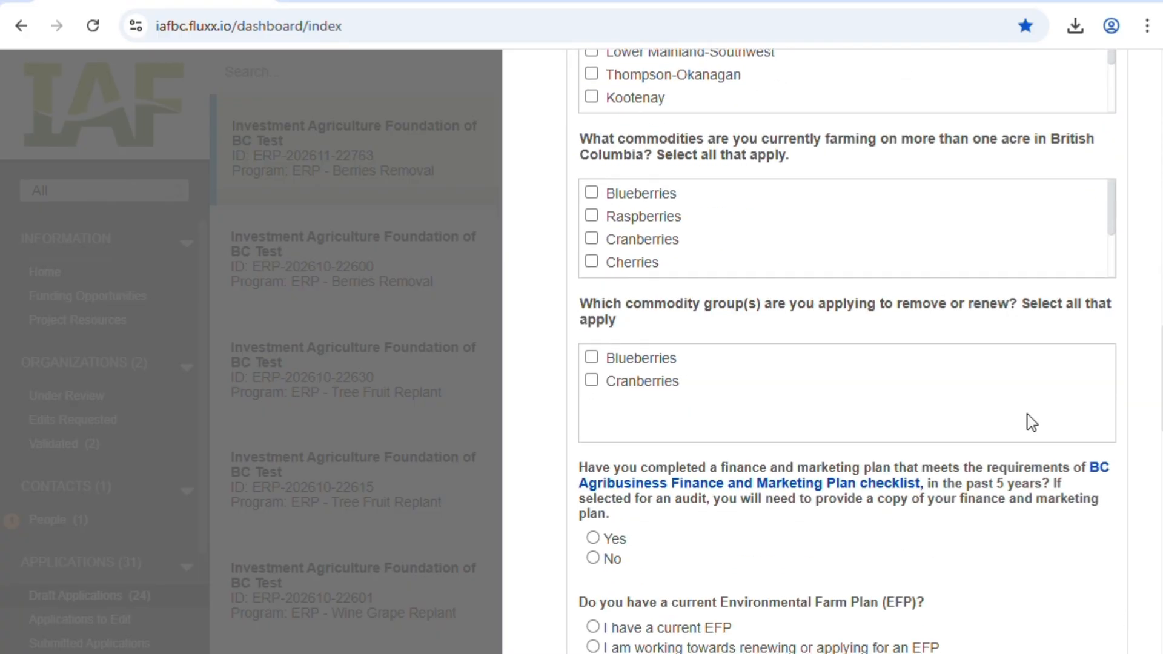
click(592, 193)
click(591, 216)
click(592, 358)
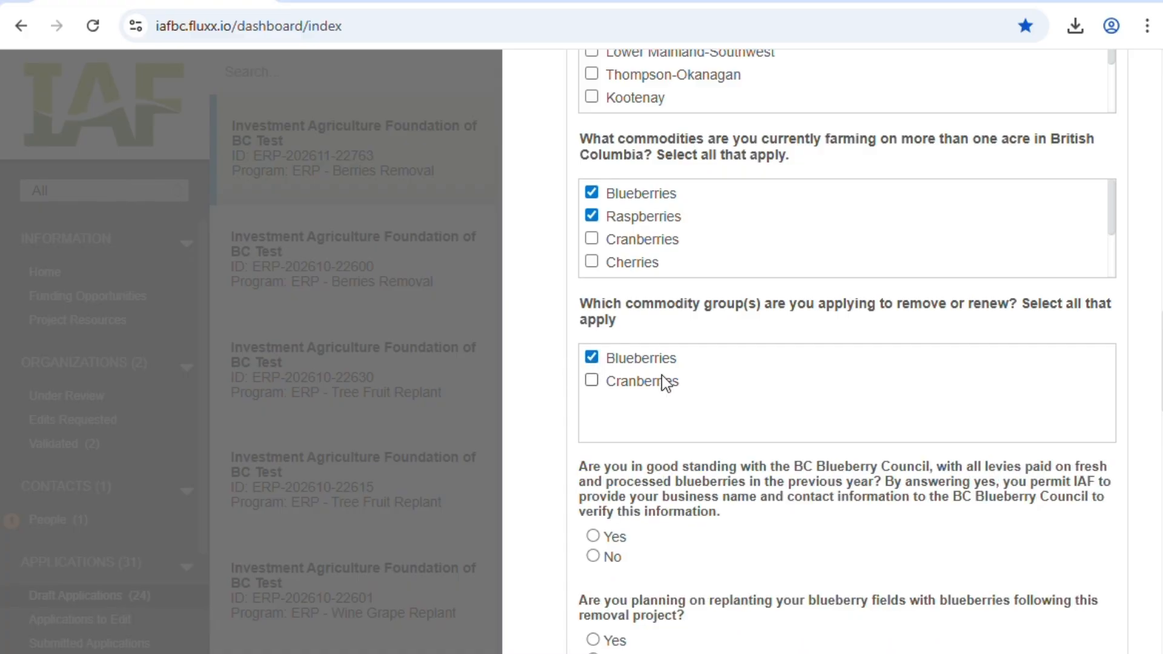
Answer Yes to being in good standing with the BC Blueberry Council and Yes to replanting the fields with blueberries
click(594, 536)
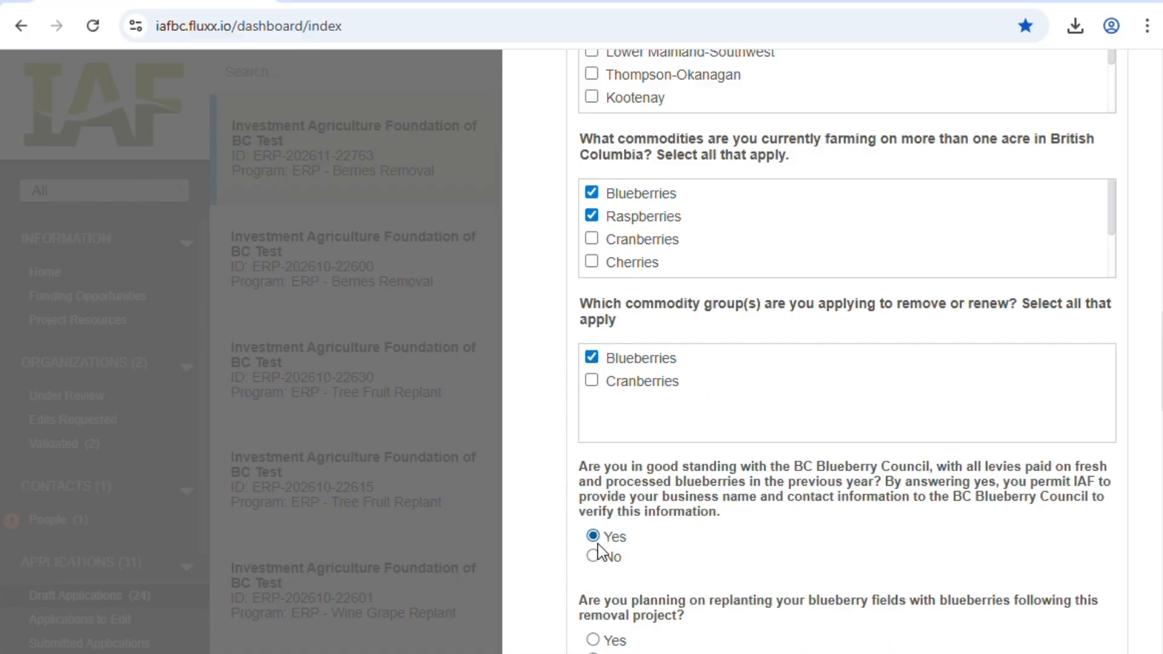
click(593, 640)
Answer Yes to having completed a finance and marketing plan in the past 5 years
scroll(1134, 651, down, 3)
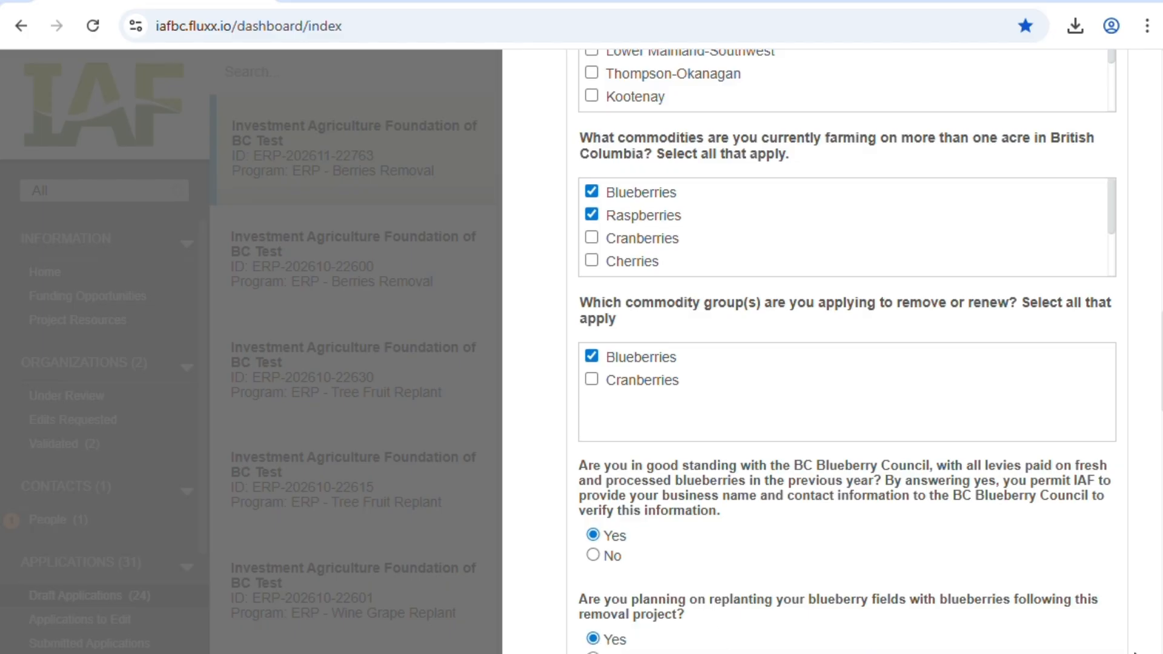
scroll(1134, 653, down, 5)
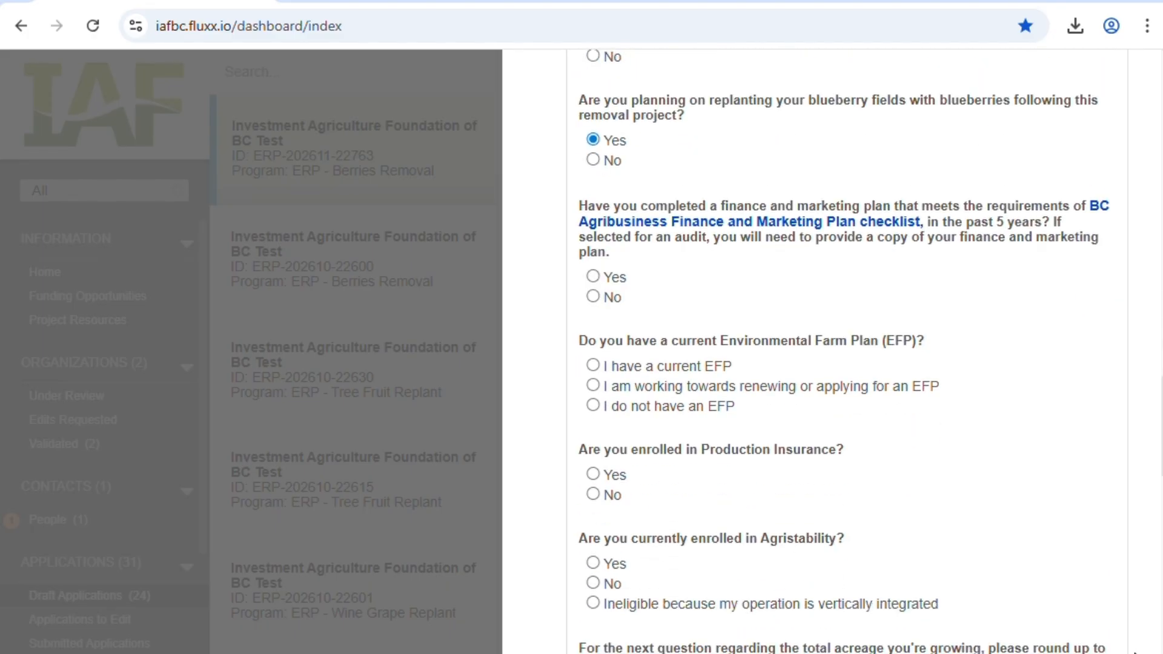
scroll(1134, 653, down, 2)
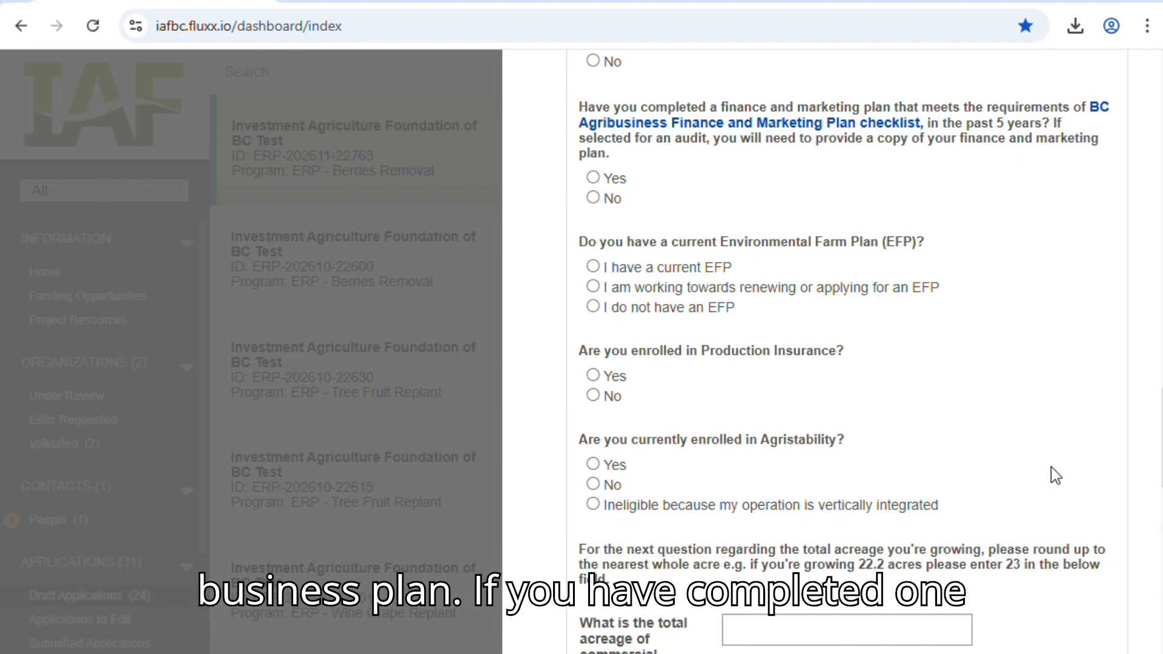
click(593, 178)
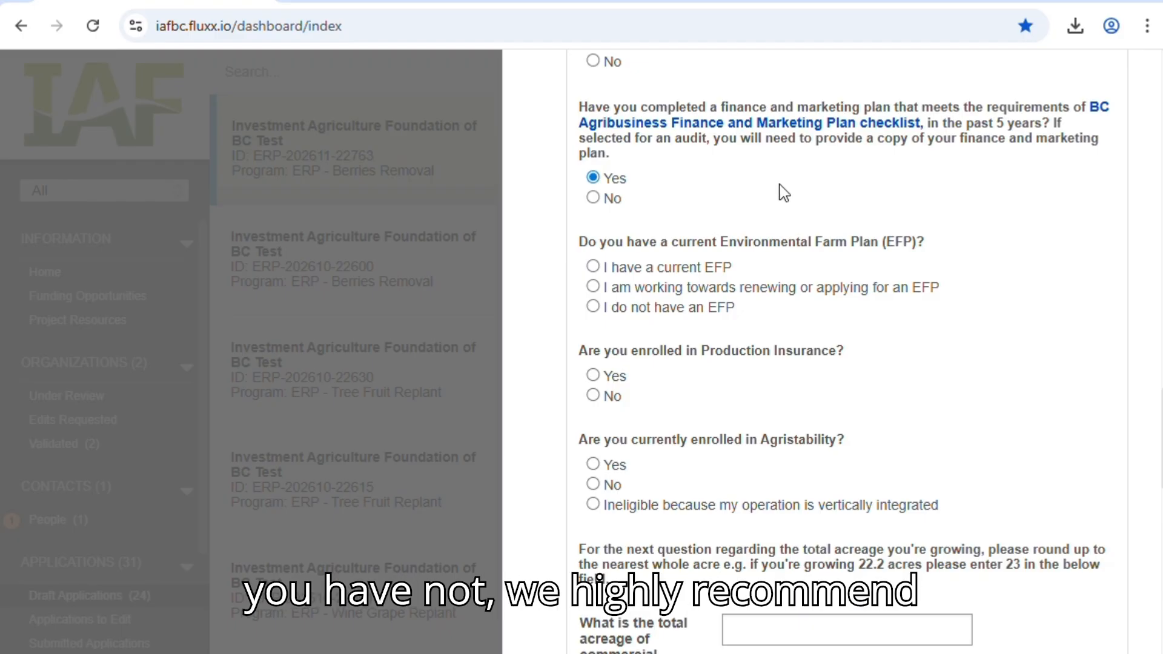
Open the BC Agribusiness Finance and Marketing Plan checklist in a new tab, examine its recommended sections, and return to the application
right_click(781, 157)
right_click(787, 126)
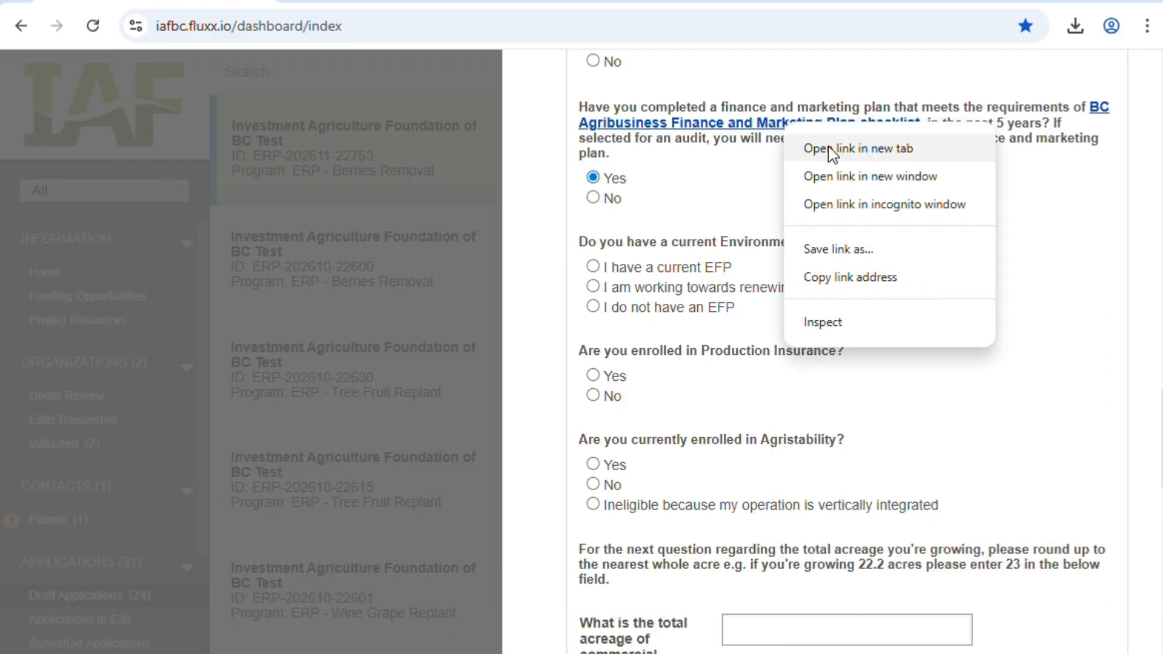
click(858, 148)
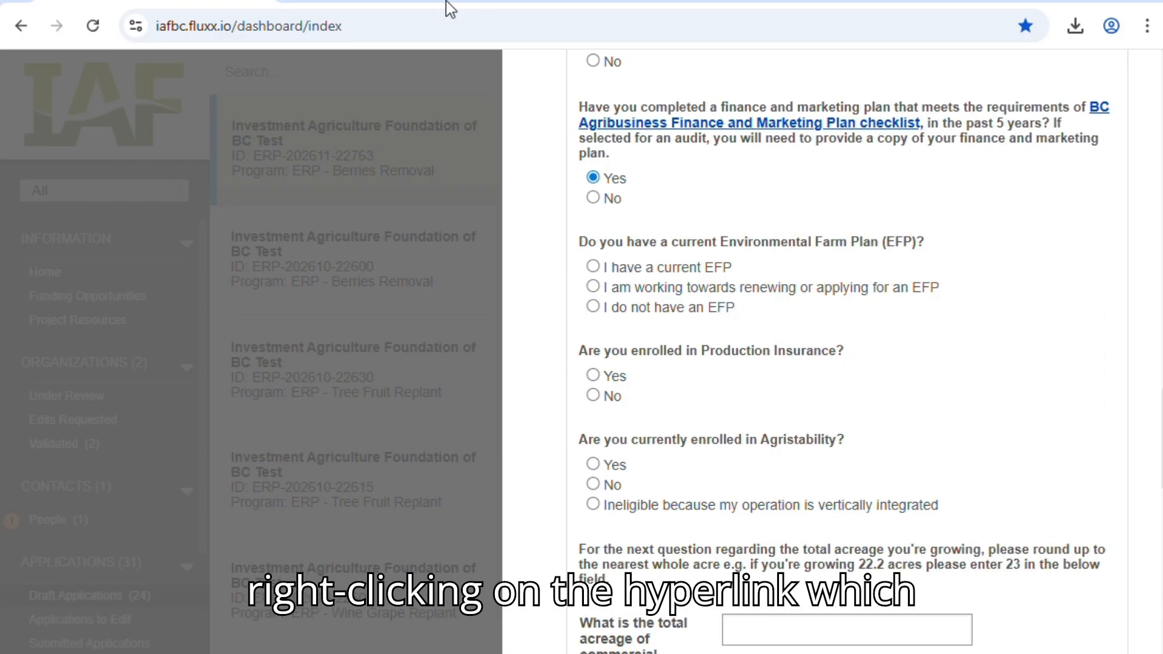
click(388, 2)
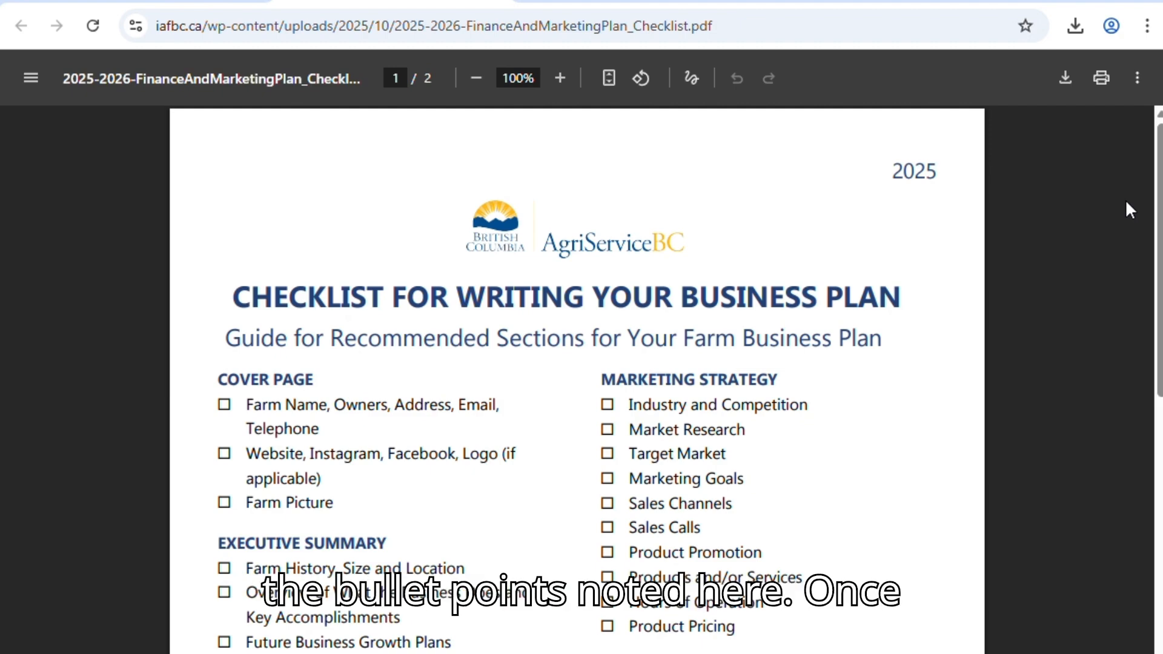
click(177, 2)
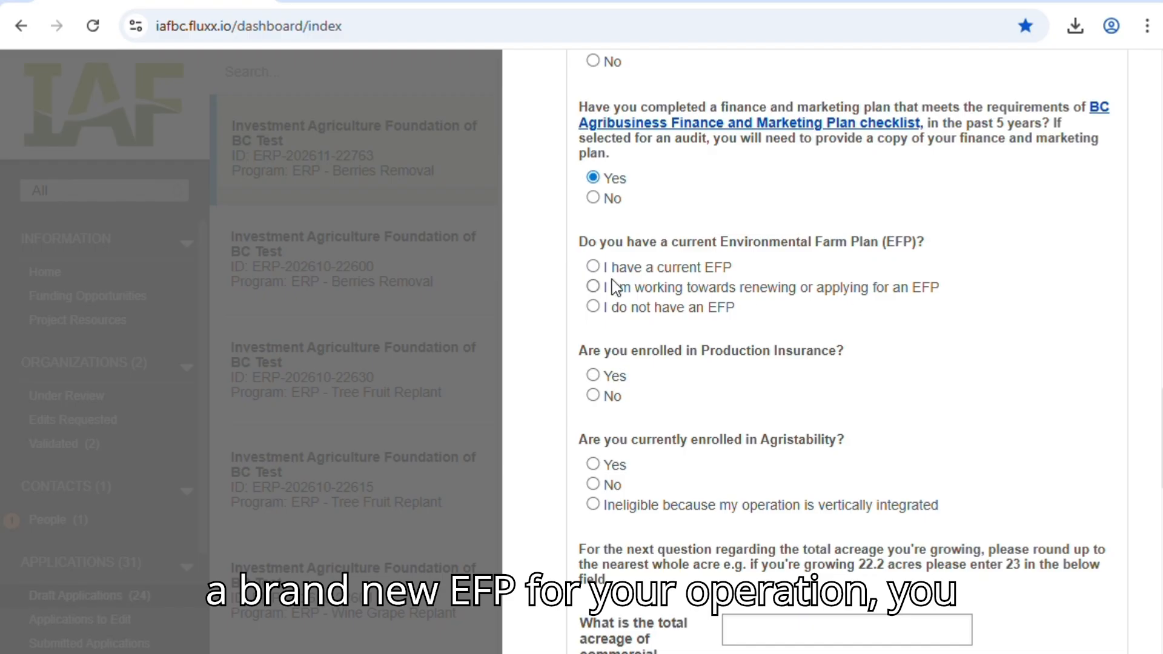
Choose "I am working towards renewing or applying for an EFP", answer Yes to Production Insurance, and fill in the policy ID
click(593, 290)
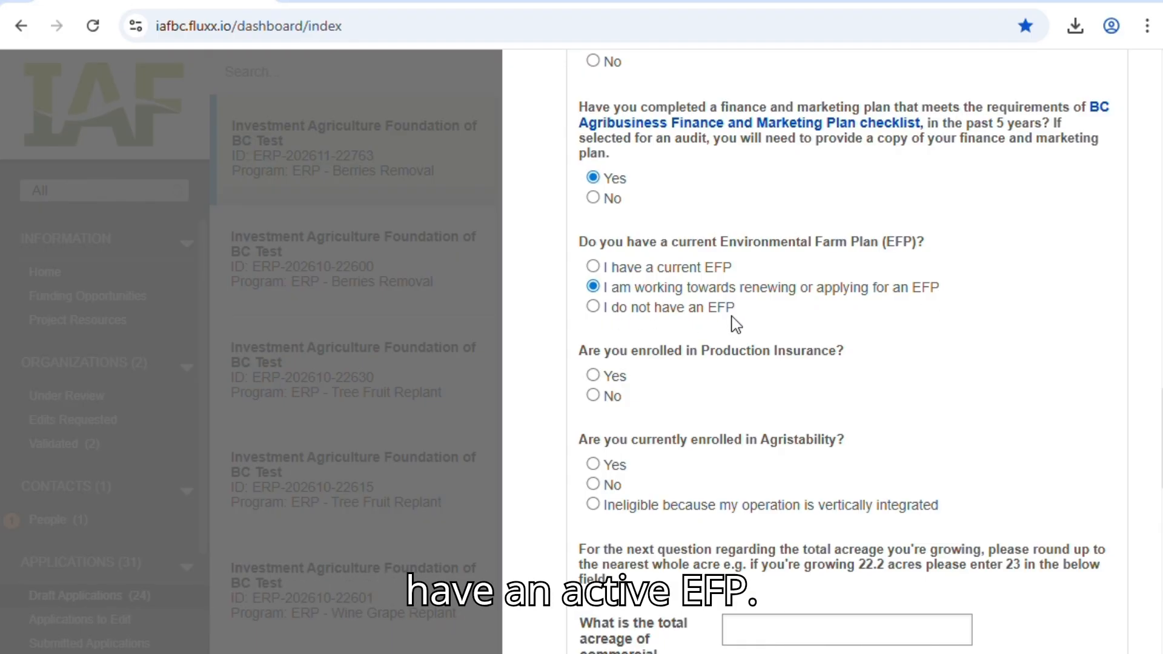
click(593, 376)
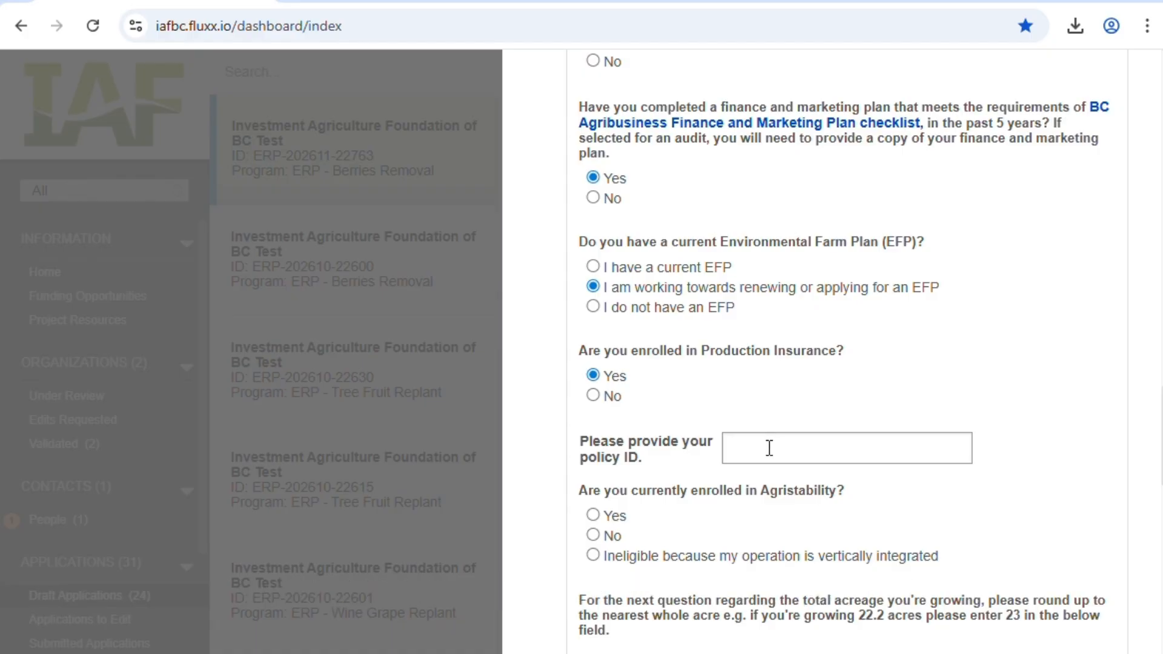
click(769, 448)
click(842, 566)
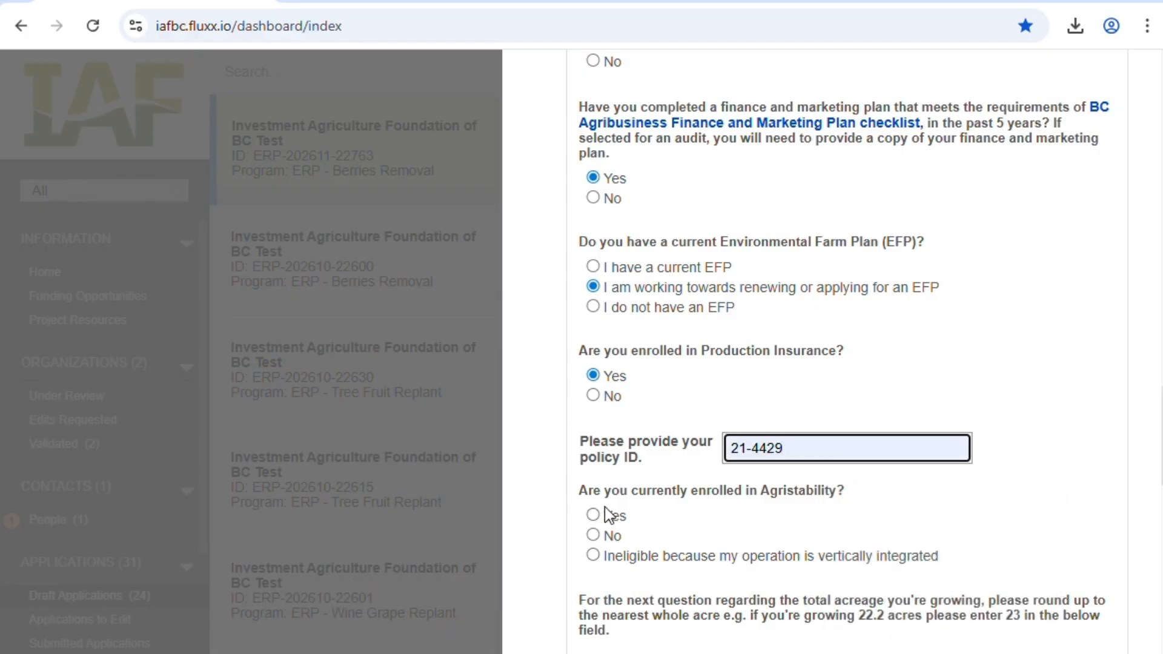
Answer Yes to being enrolled in Agristability and fill in the AgriStability PIN with a previously used entry
click(605, 515)
click(782, 609)
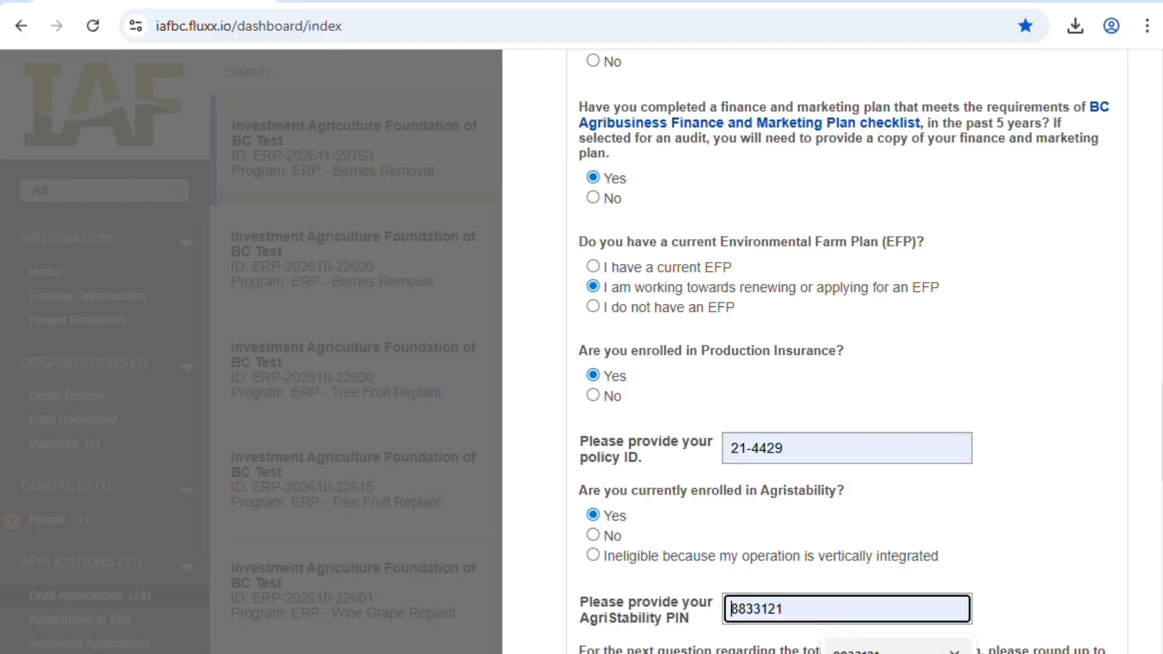
click(891, 651)
click(1084, 589)
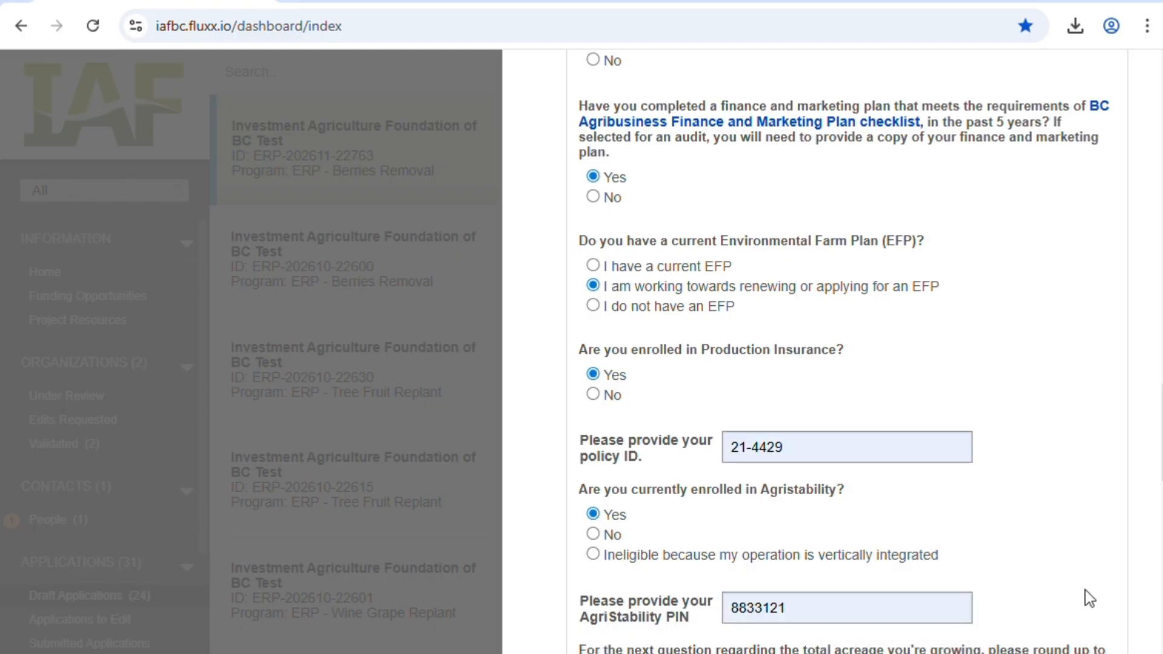
Enter 55 as the total acreage of commercial perennial crops currently grown for production
scroll(1085, 589, down, 8)
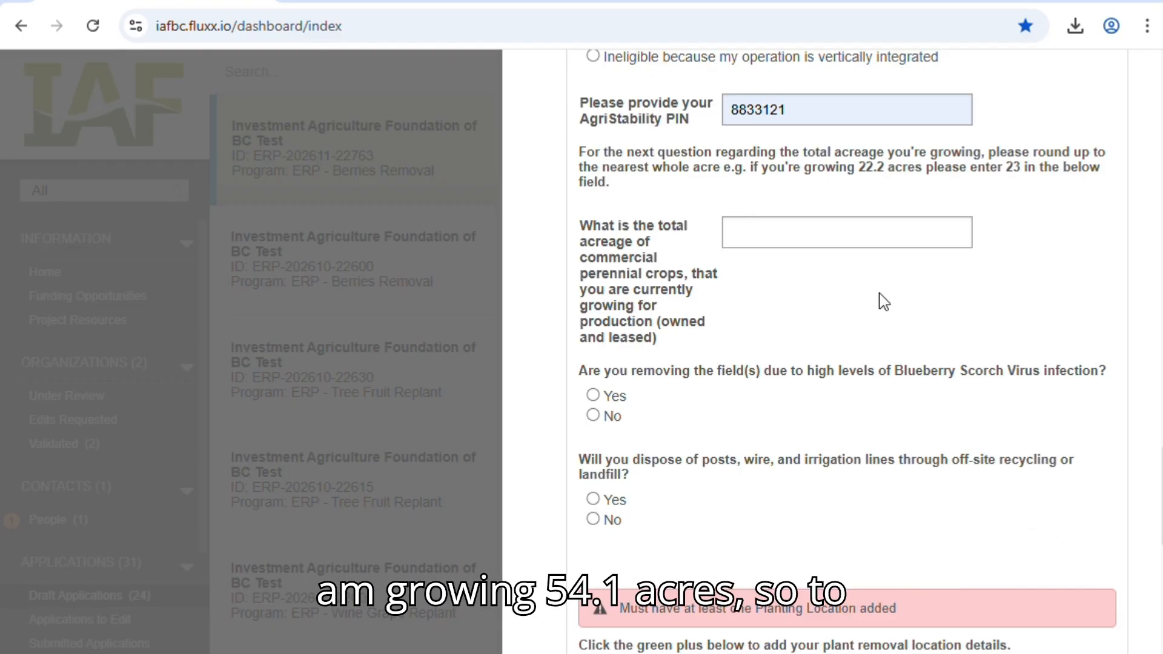
click(835, 233)
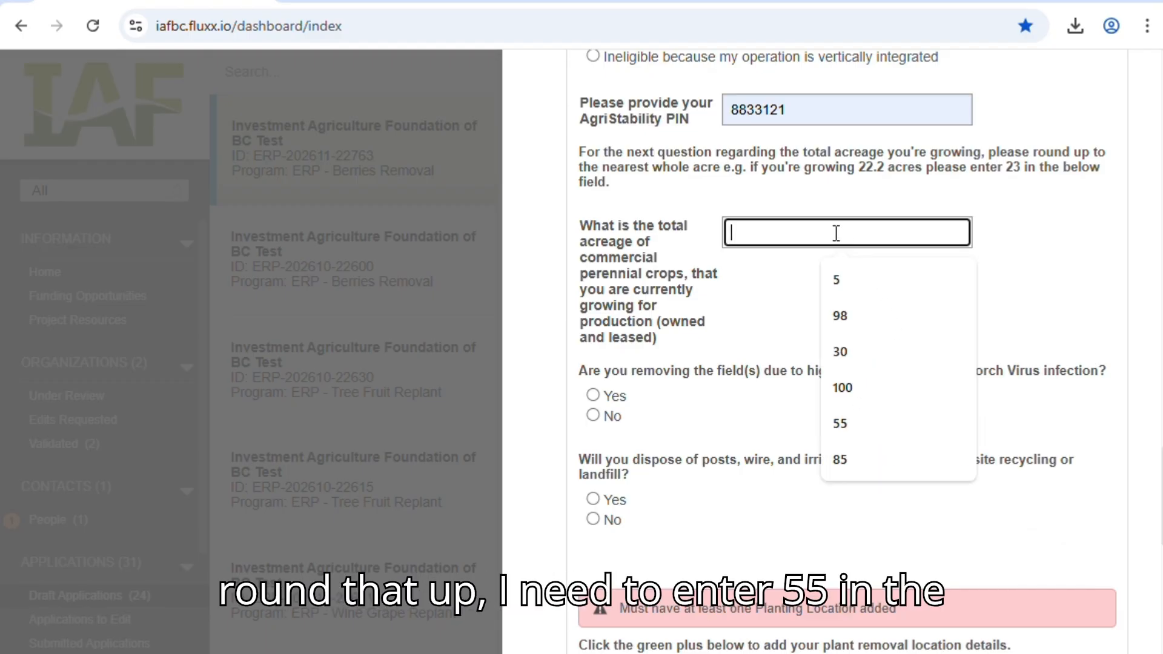
text(55)
click(1062, 247)
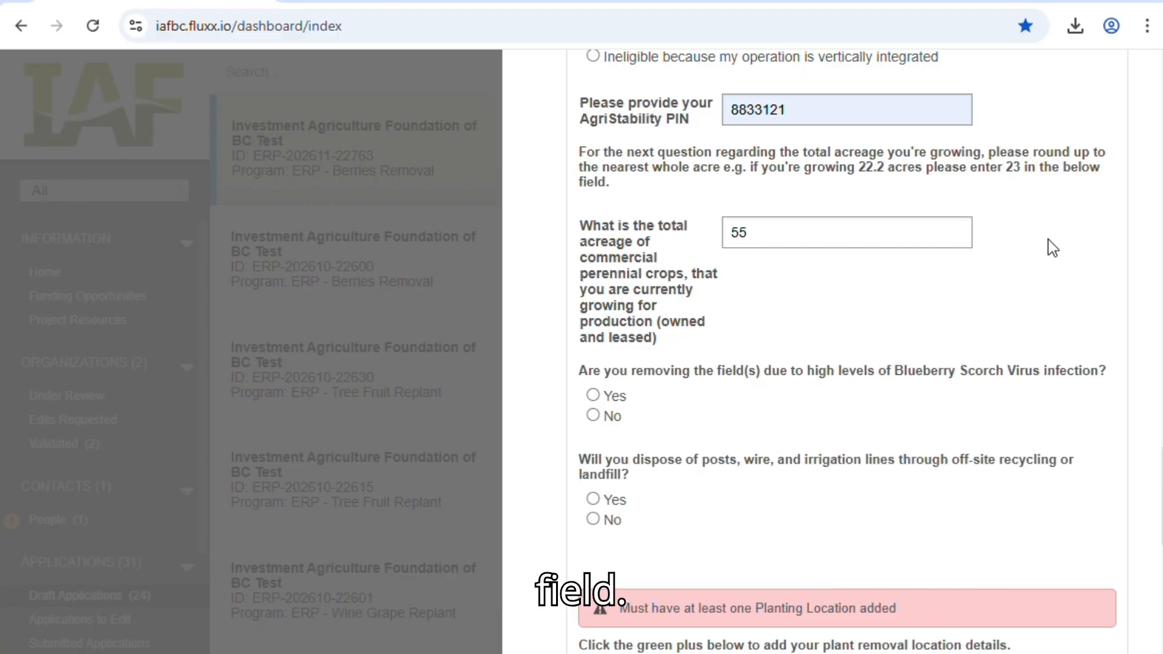
Answer Yes to removal due to Blueberry Scorch Virus and Yes to off-site disposal of posts, wire, and irrigation lines
click(608, 400)
click(613, 502)
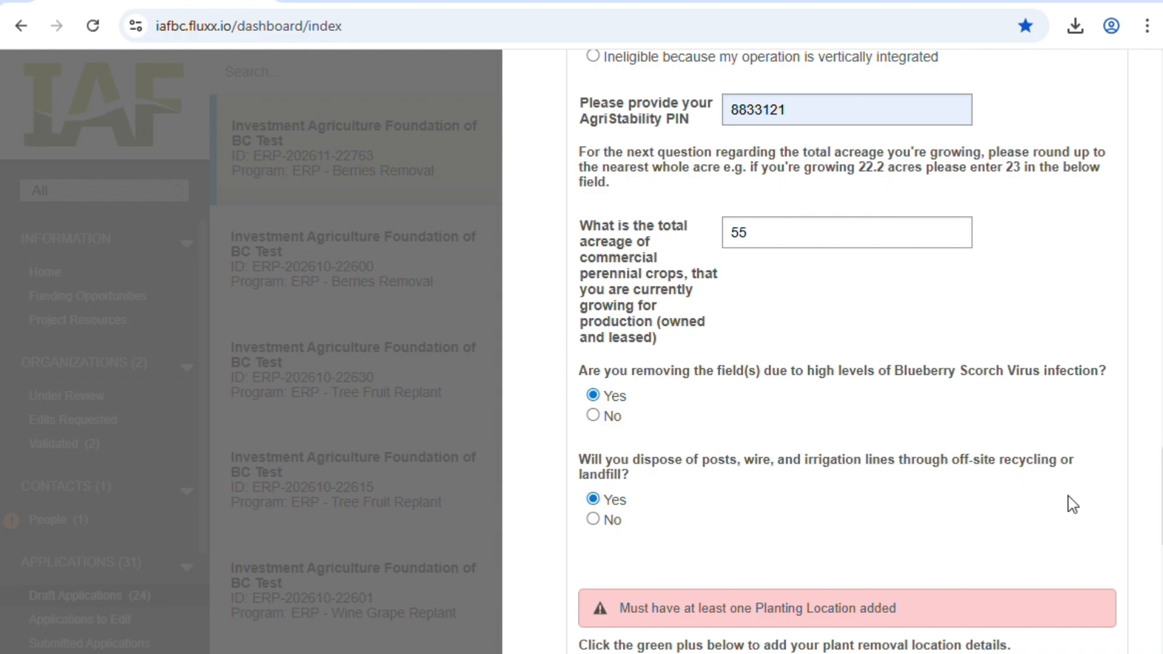
Start a new plant removal location and fill in its Parcel ID and civic address with previously used entries
scroll(1071, 494, down, 6)
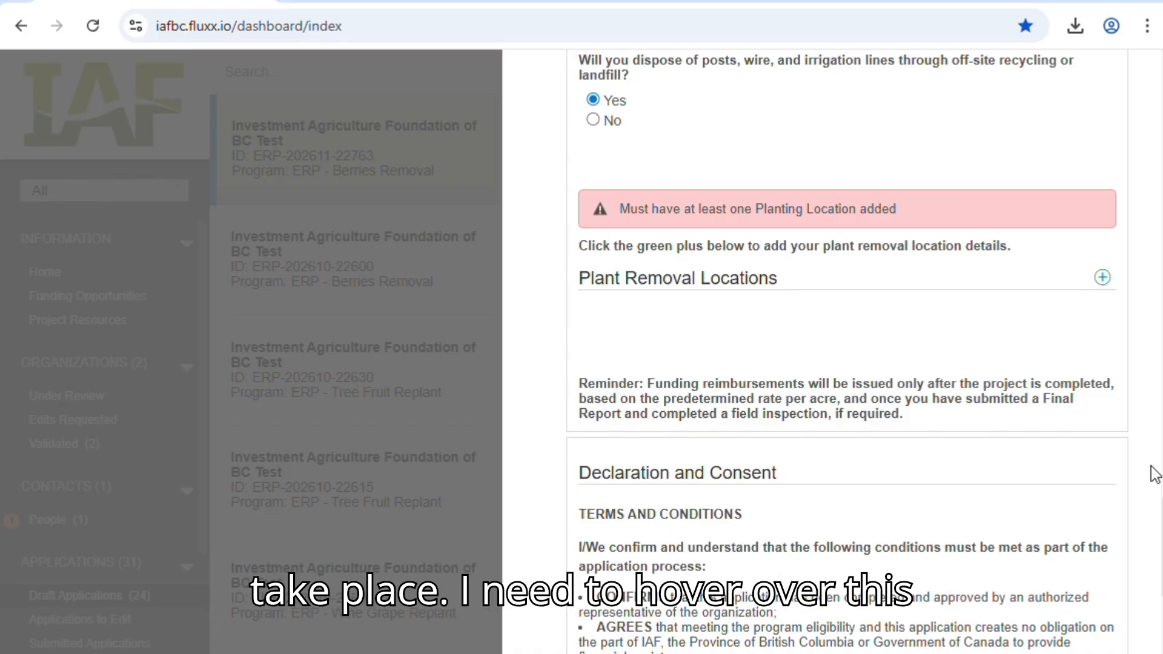
click(1104, 280)
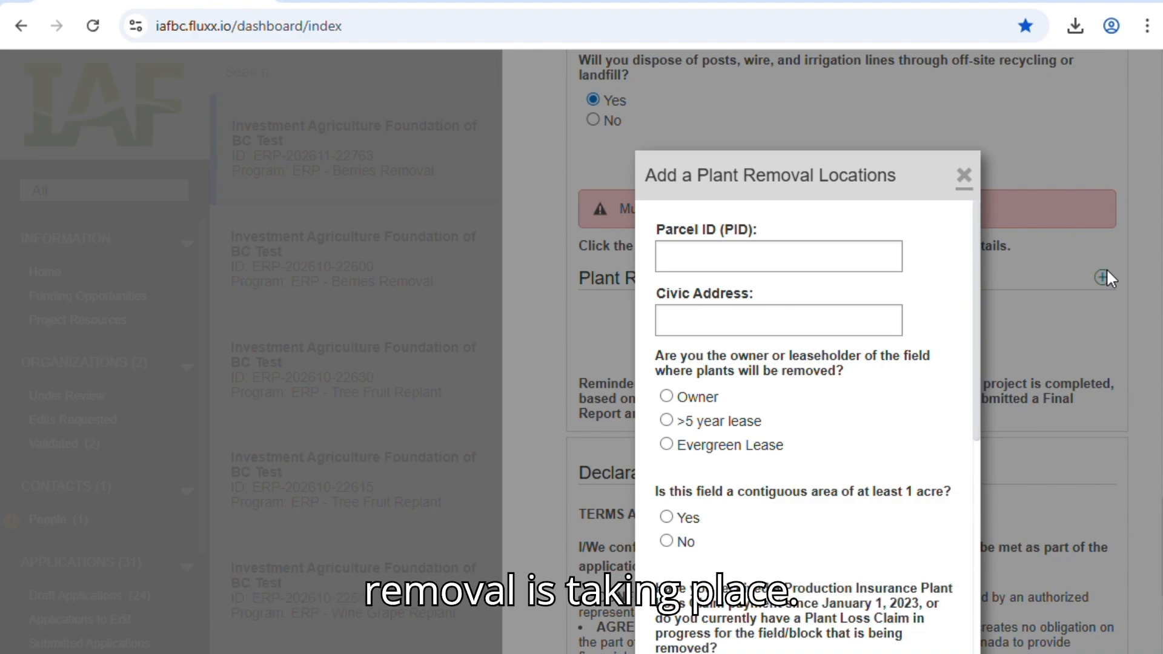
click(877, 252)
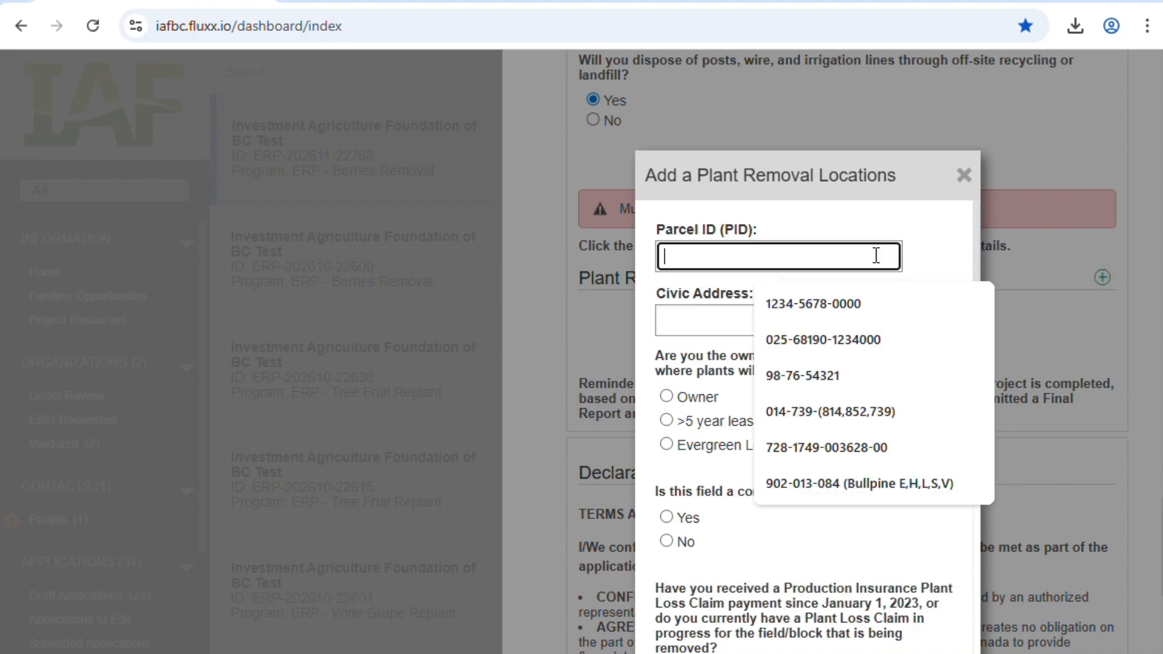
click(874, 341)
click(779, 319)
click(819, 475)
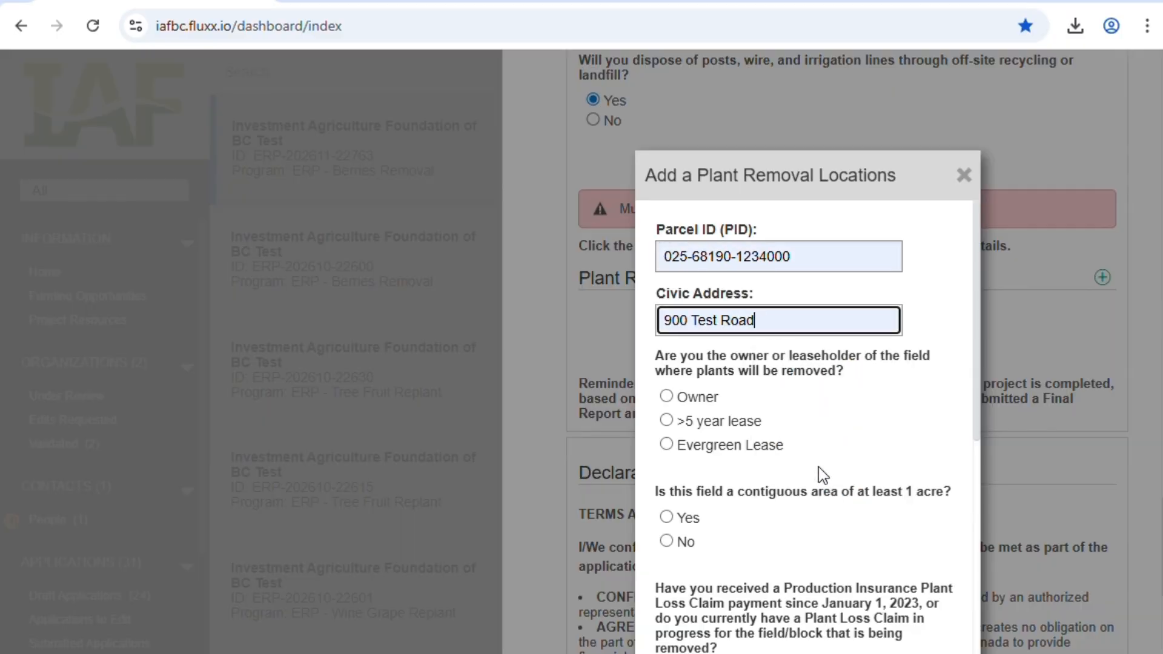
Set the field's ownership to Owner and answer Yes to the contiguous area and Plant Loss Claim questions
click(692, 399)
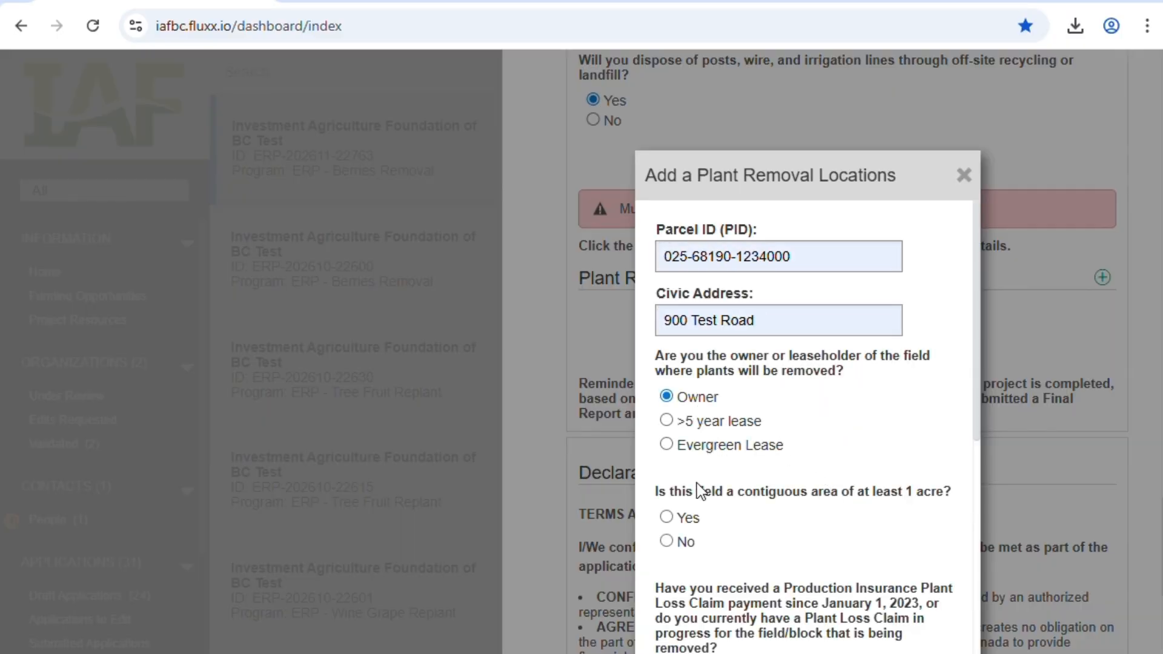
click(687, 519)
scroll(896, 484, down, 6)
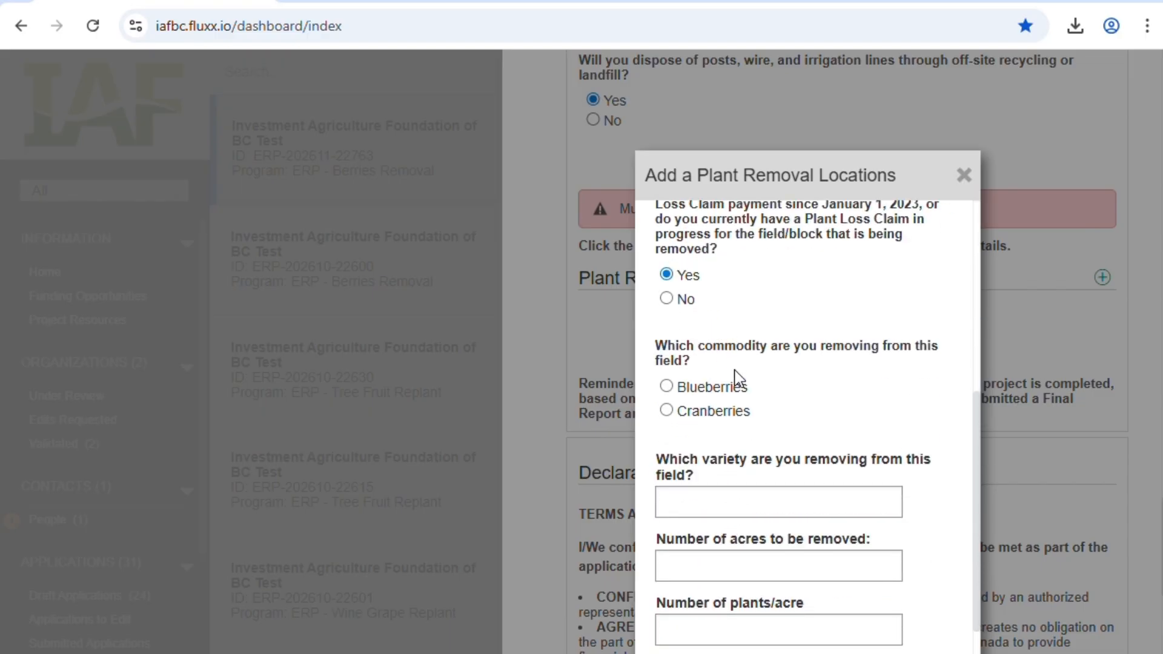
Set the commodity removed from this field to Blueberries and its variety to Duke
click(721, 389)
scroll(896, 424, down, 3)
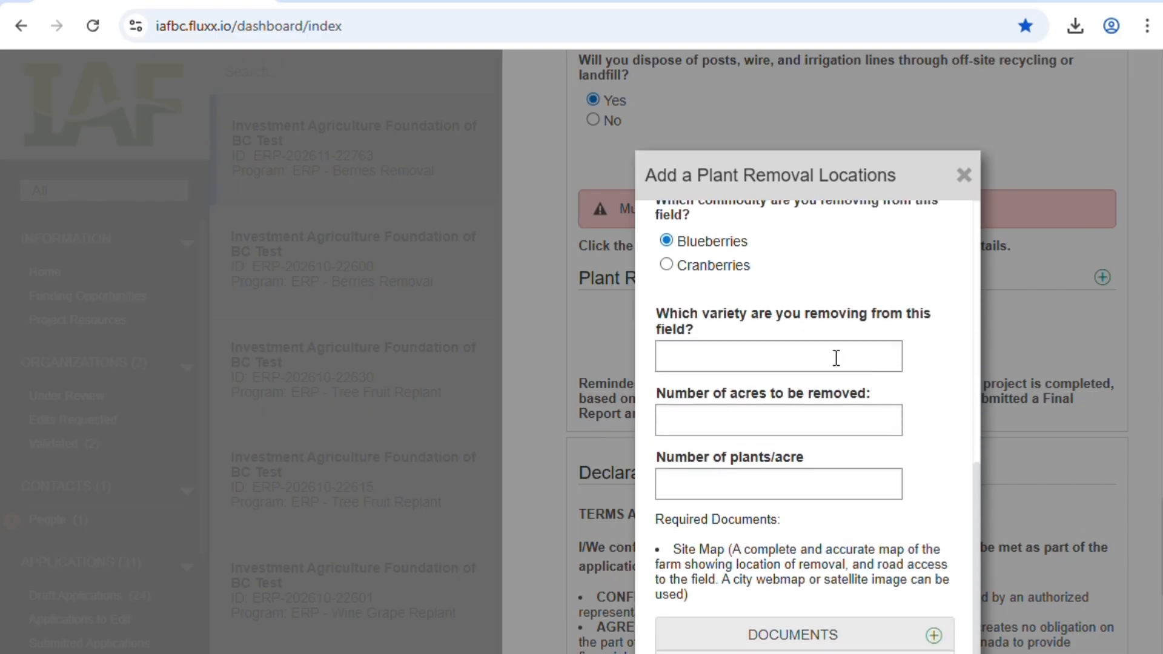
click(780, 354)
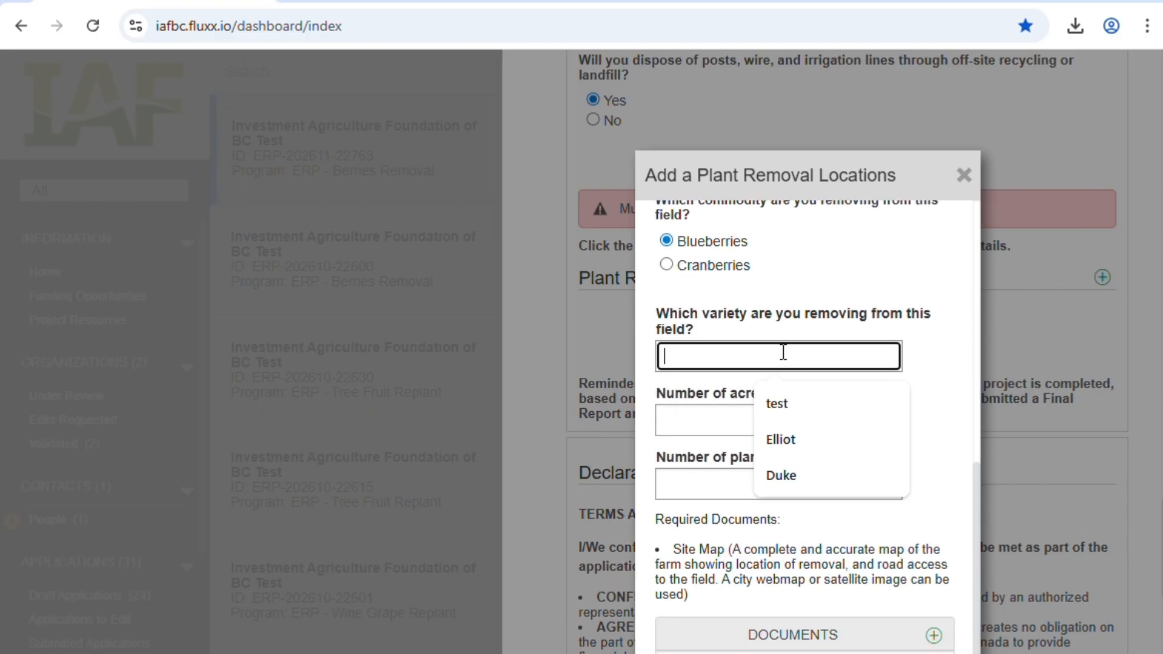
click(775, 475)
Enter 10 as the number of acres to be removed and 100 as the number of plants per acre
click(735, 407)
text(10)
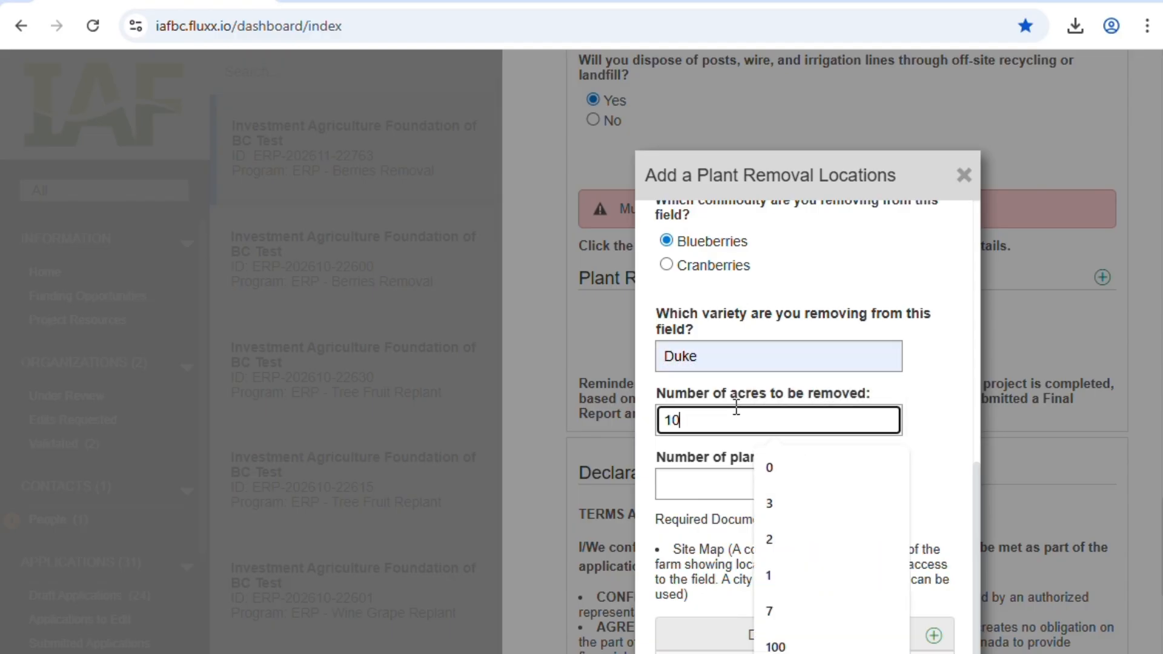
click(743, 480)
text(100)
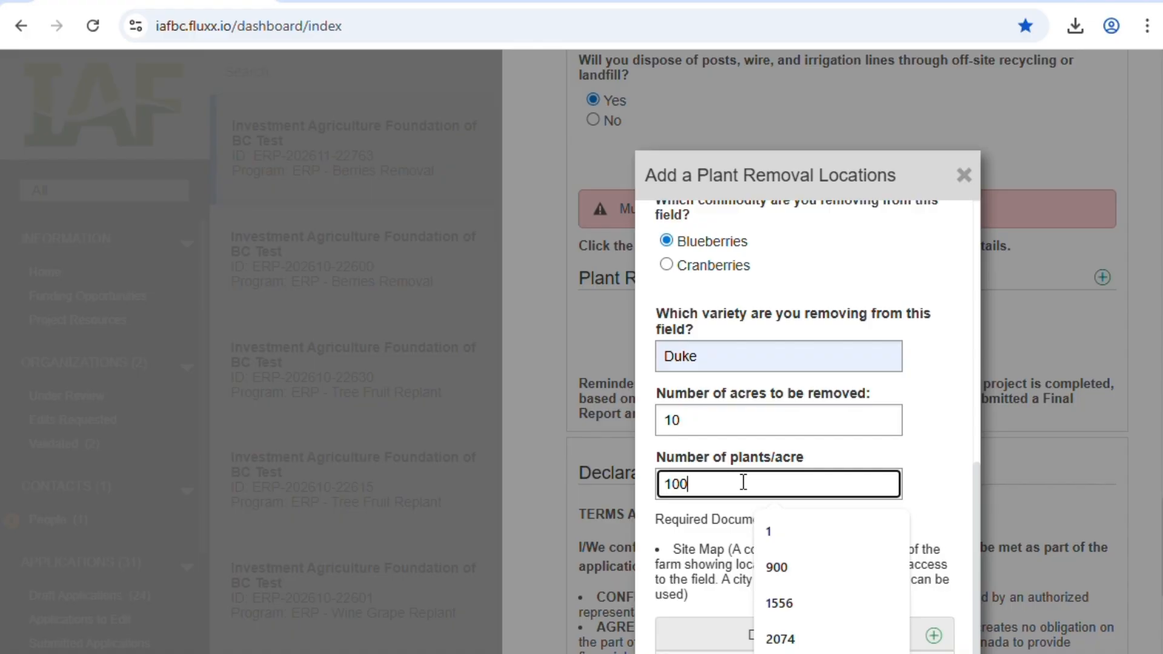
click(704, 539)
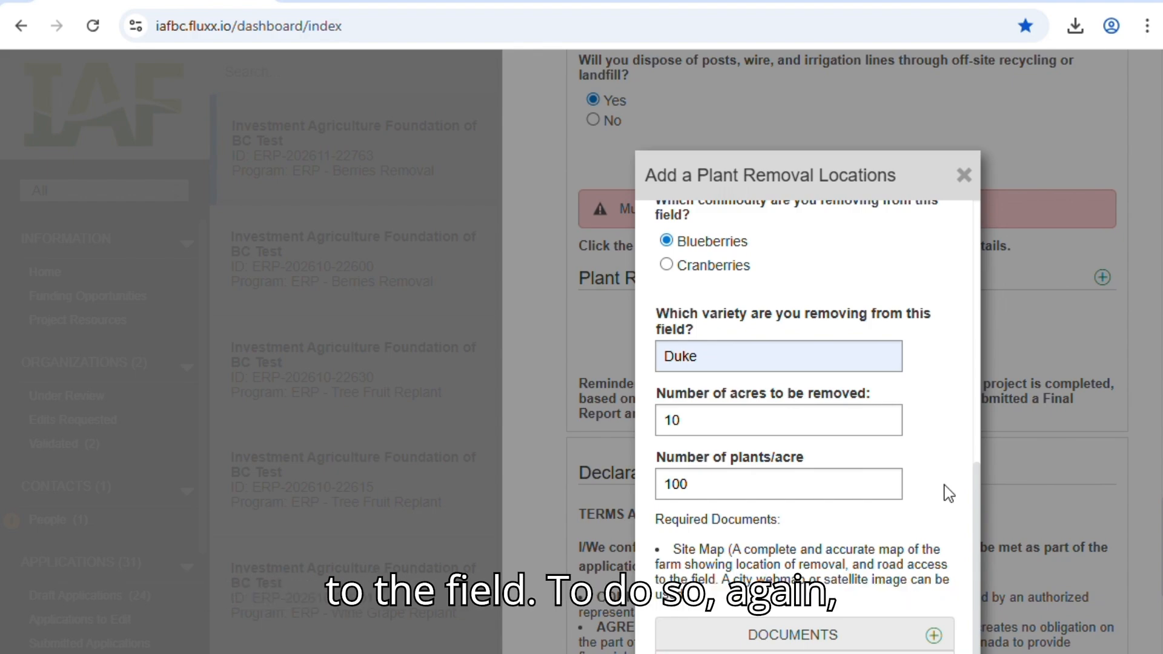
Upload Test Doc.docx as the Site Map for this plant removal location and save the location
click(934, 635)
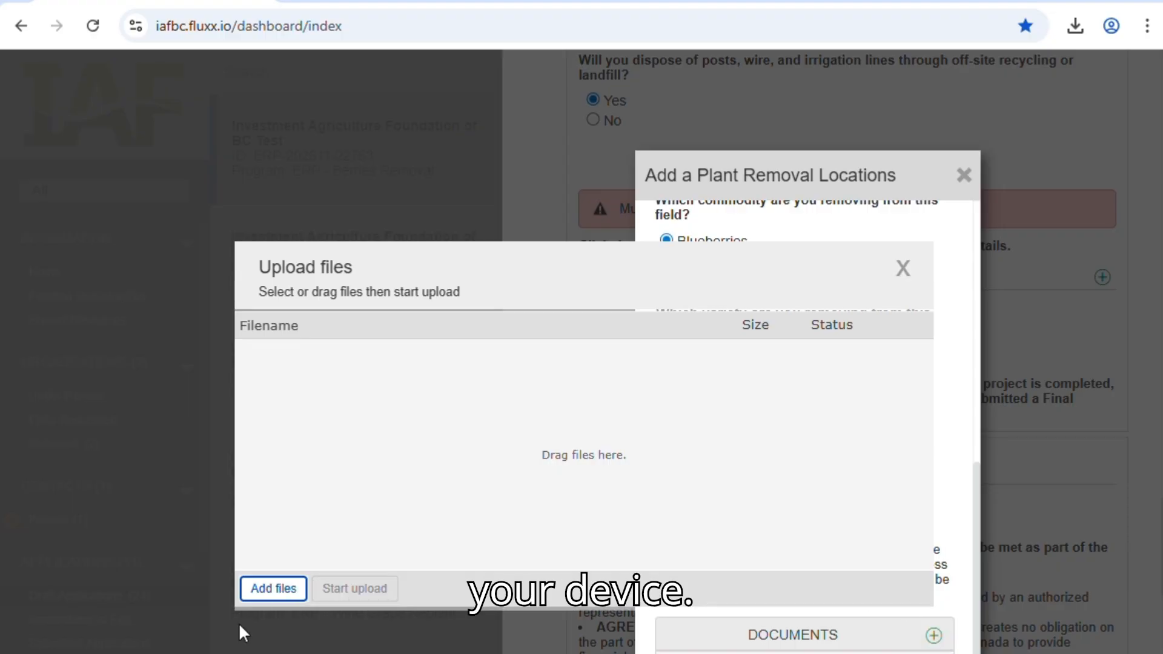
click(242, 594)
click(431, 127)
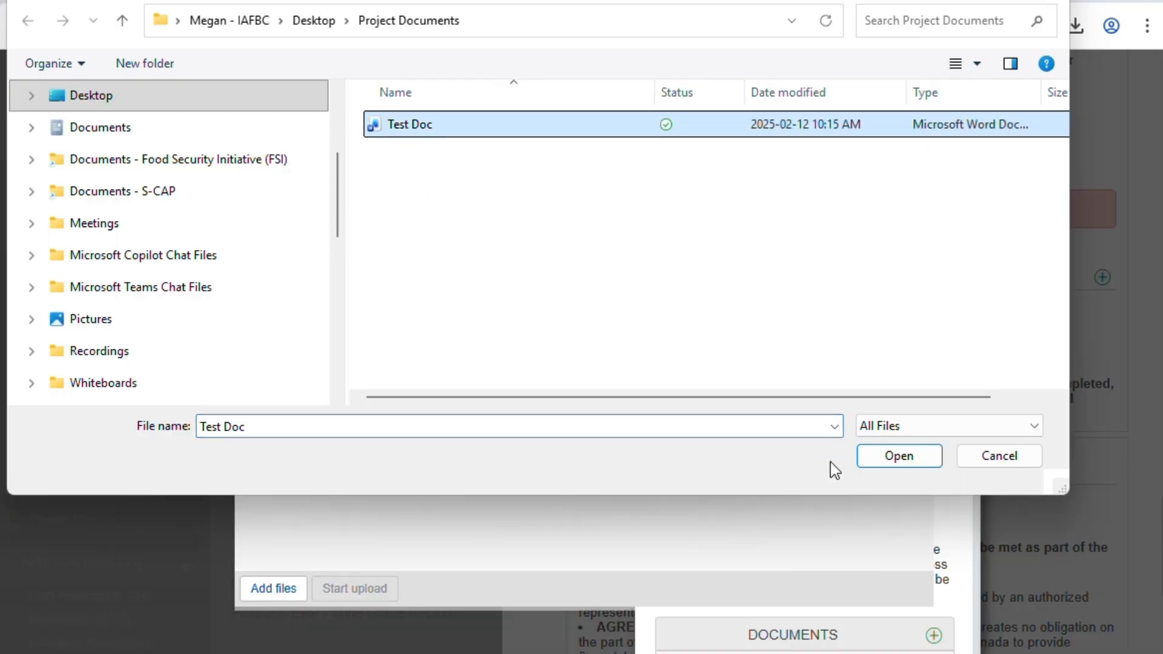
click(895, 458)
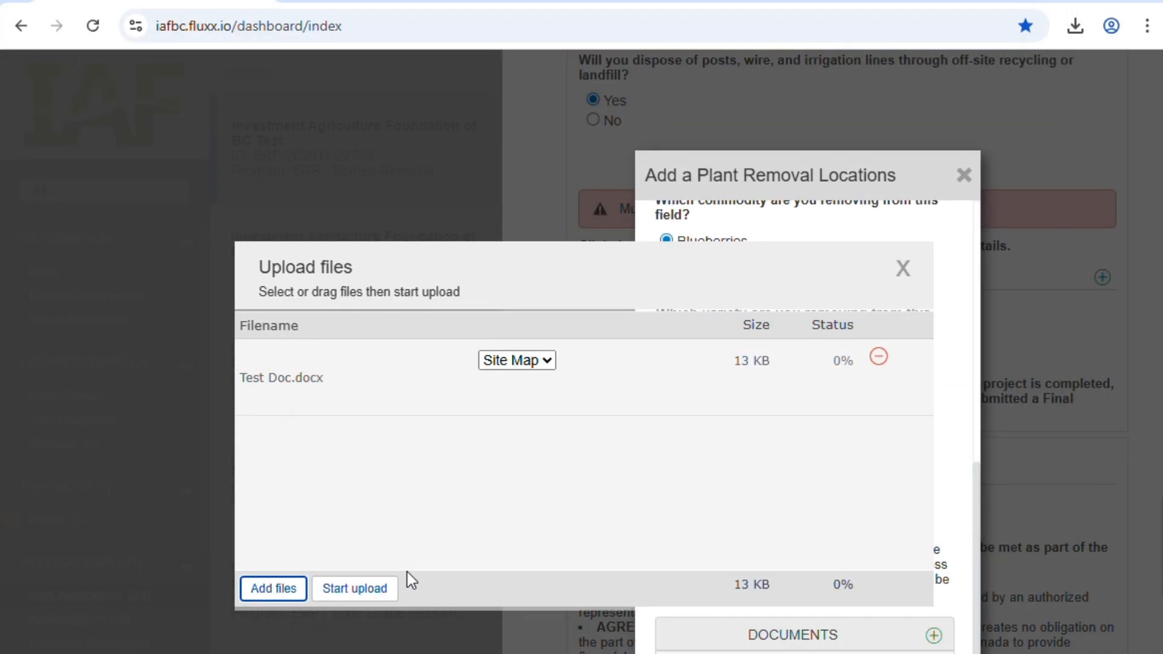
click(362, 588)
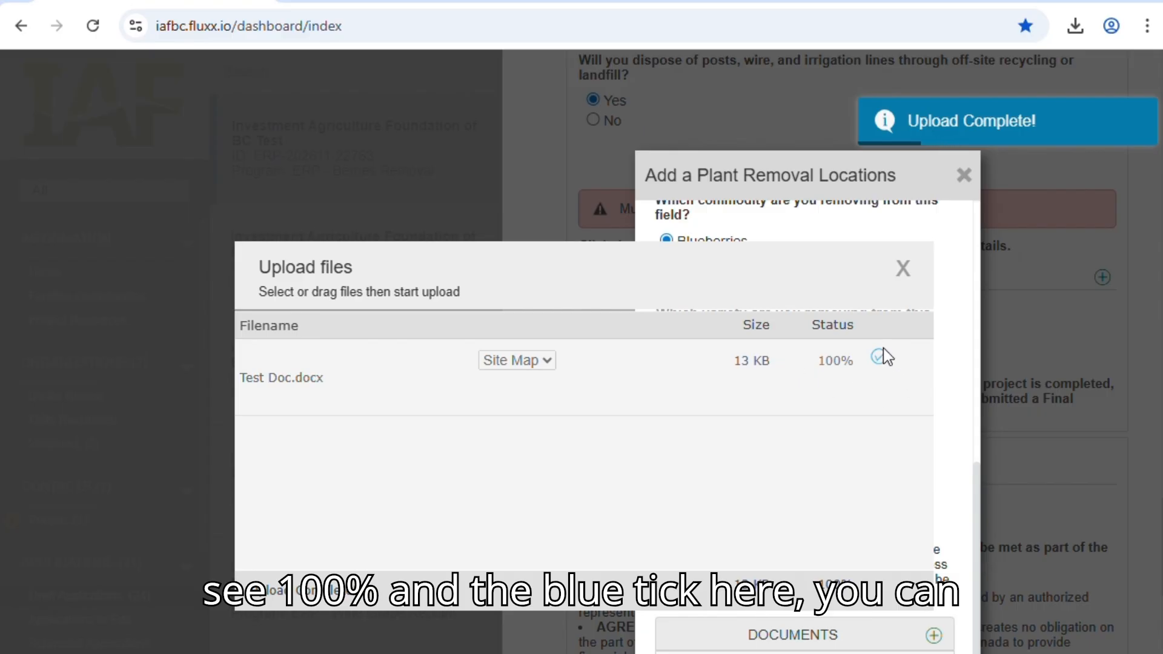
click(902, 269)
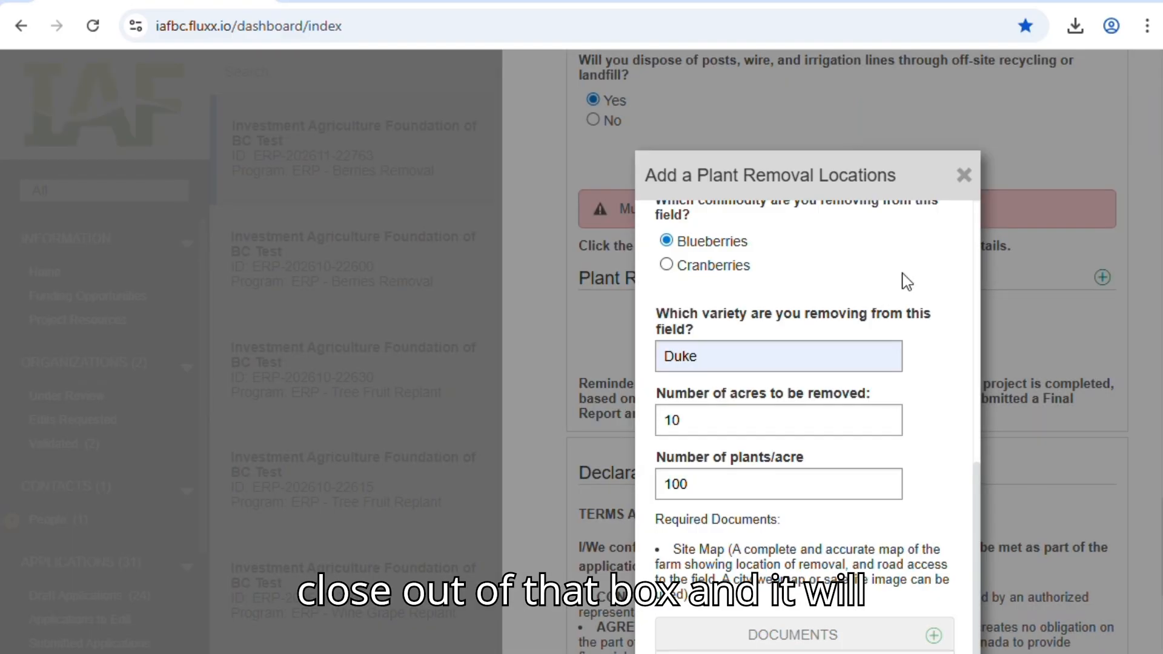
scroll(853, 555, down, 1)
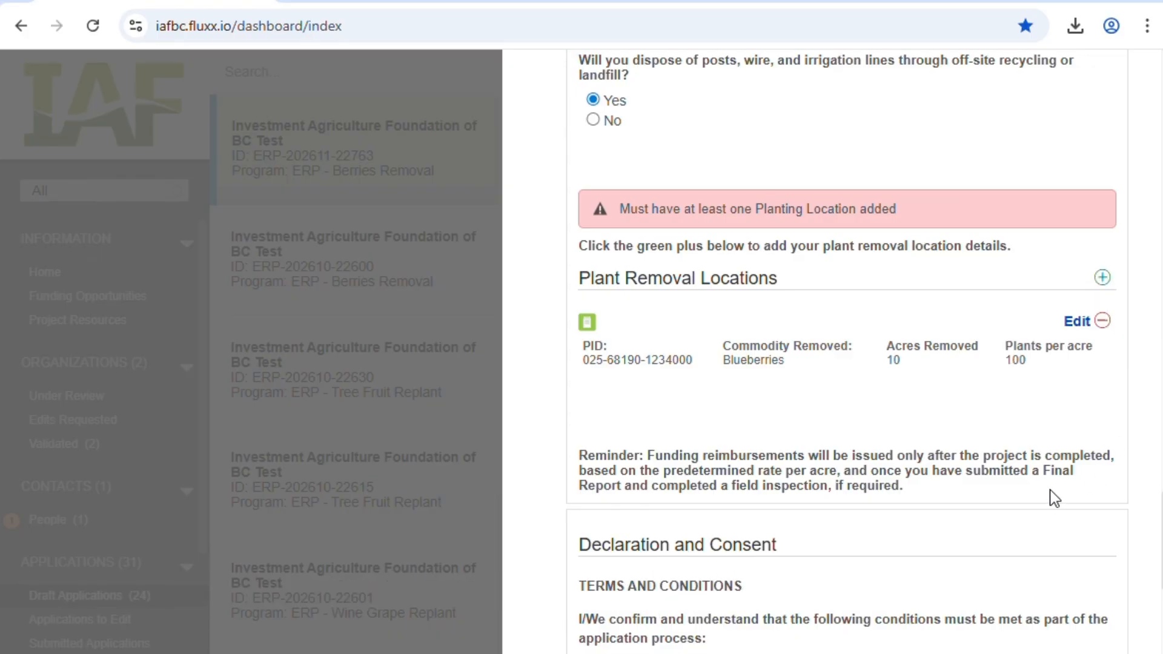
Agree to the terms and conditions under Declaration and Consent and enter the signer's name
scroll(1054, 498, down, 8)
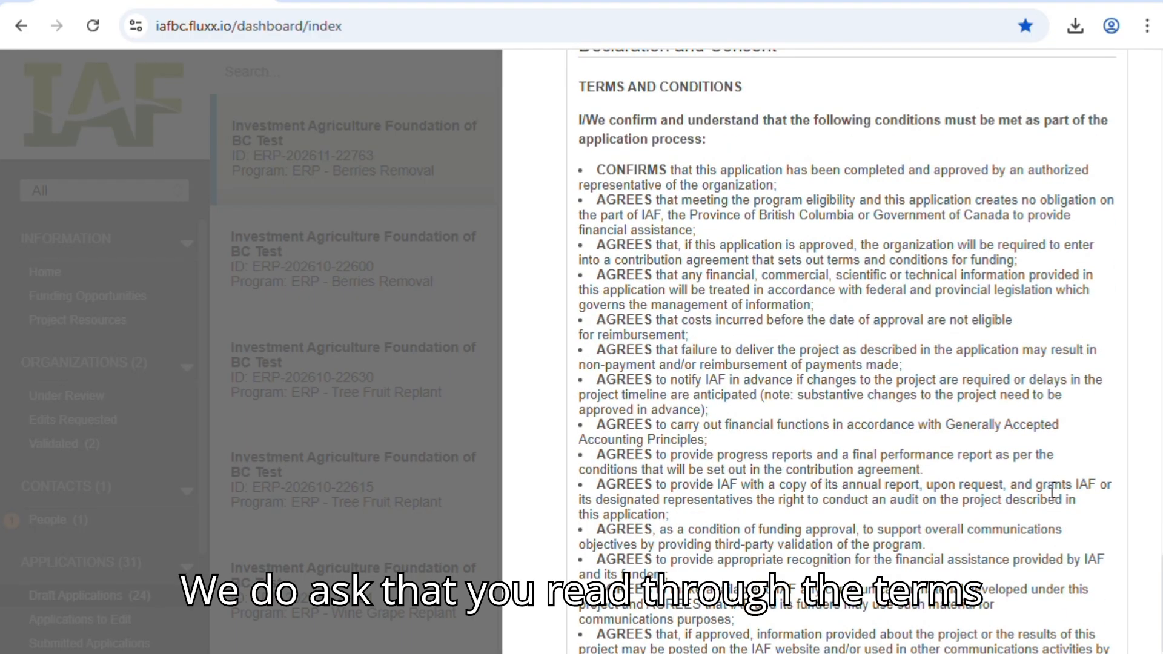
scroll(1053, 491, down, 2)
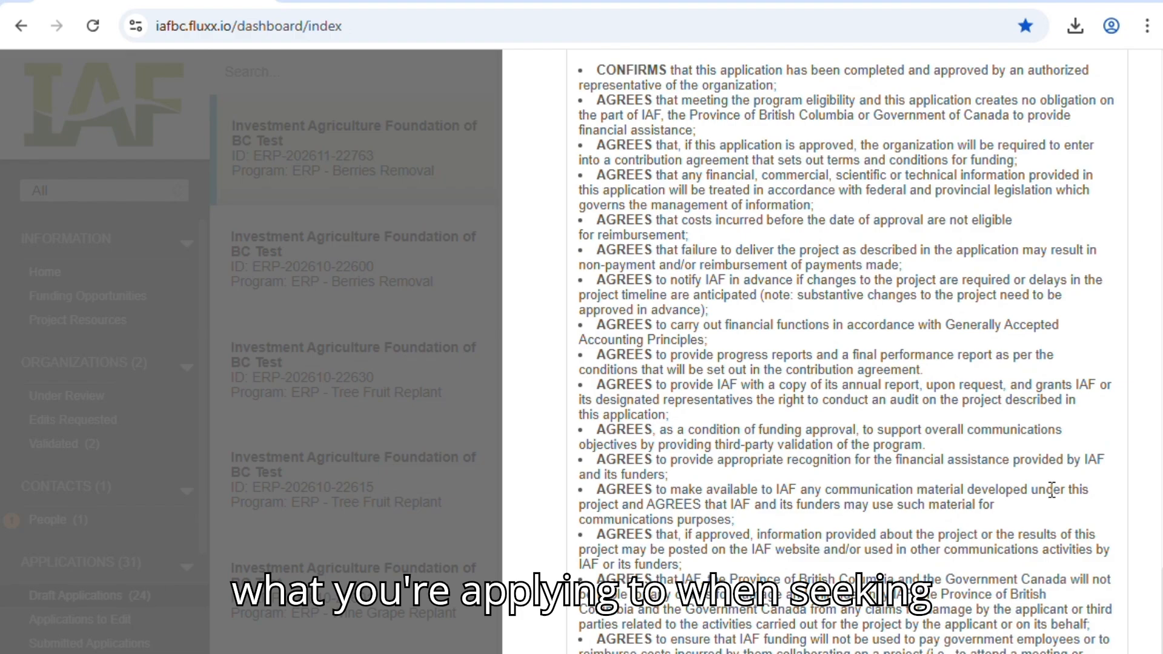
scroll(1052, 491, down, 9)
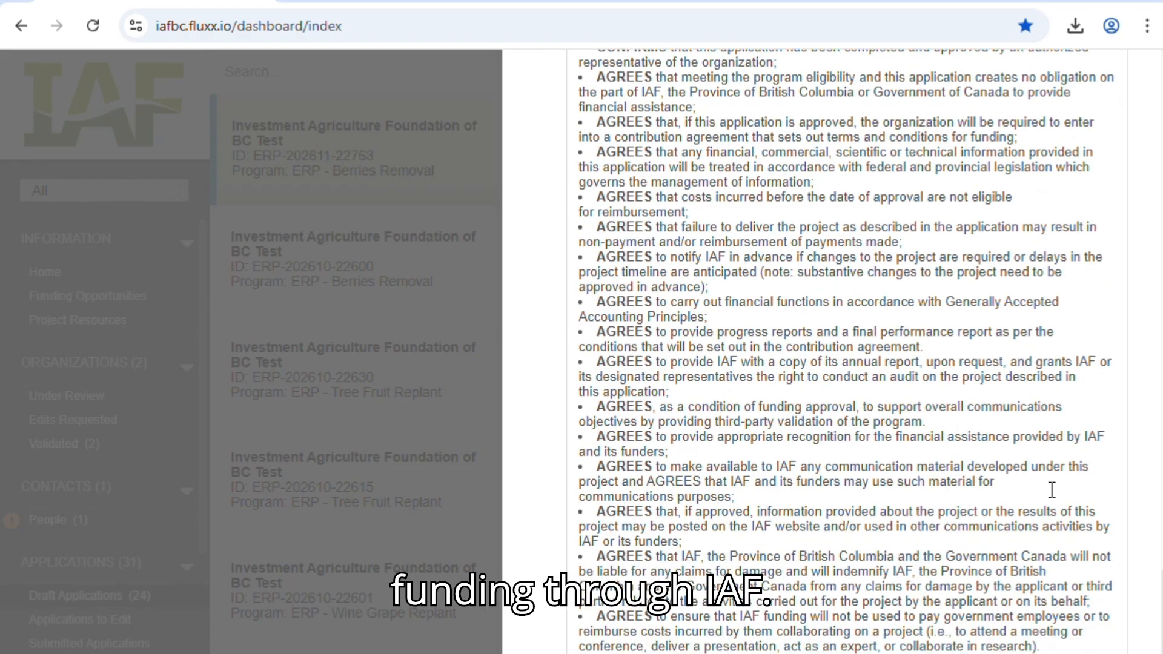
scroll(1052, 491, down, 8)
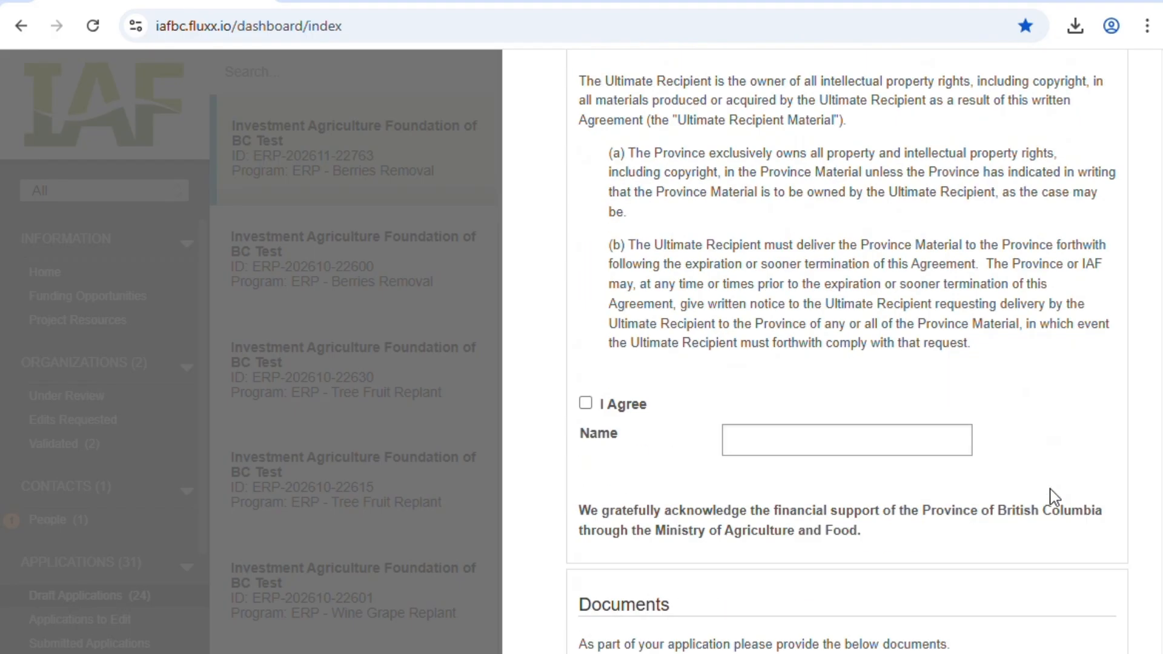
click(586, 403)
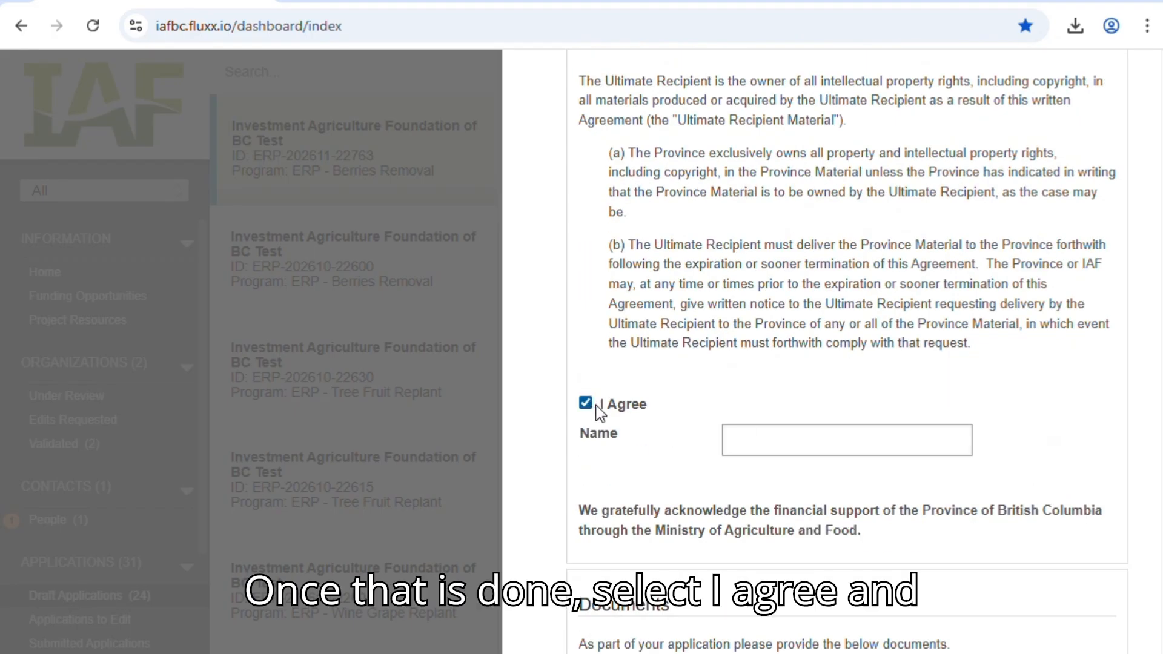
click(783, 449)
text(Megan)
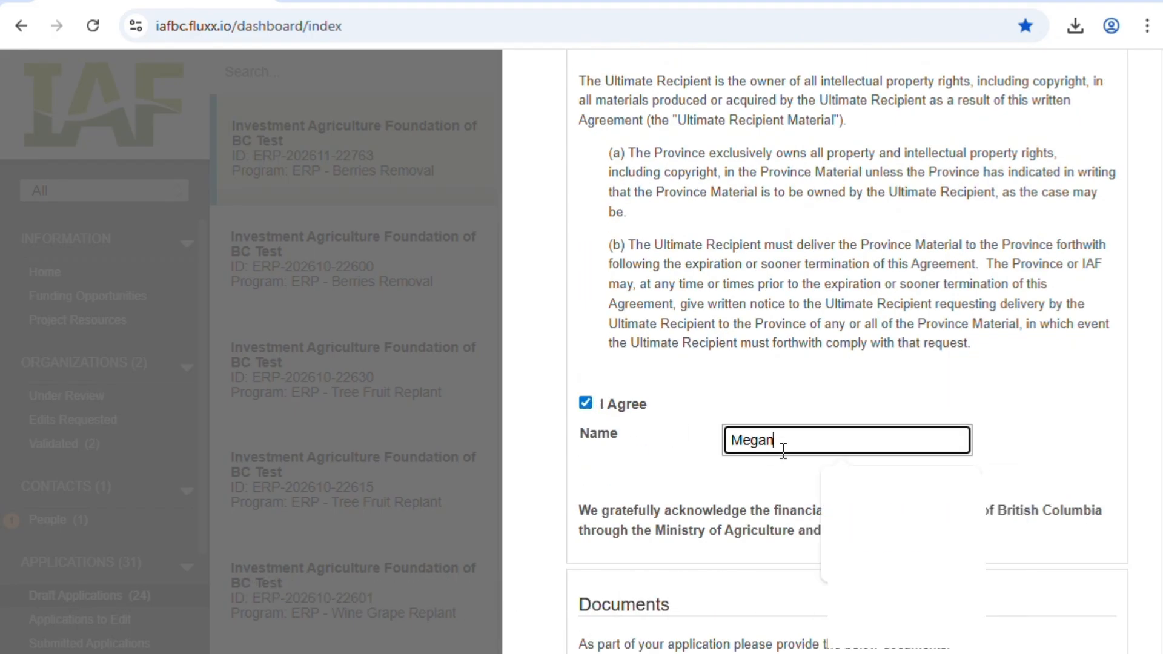
click(733, 545)
scroll(900, 565, down, 4)
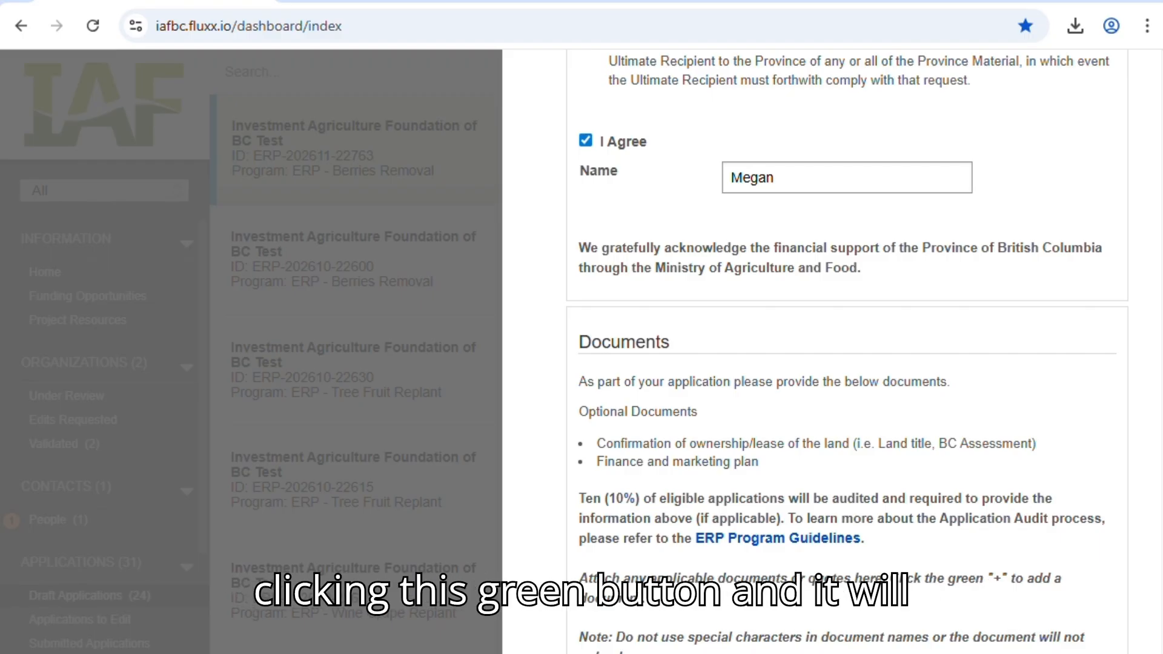
click(1105, 651)
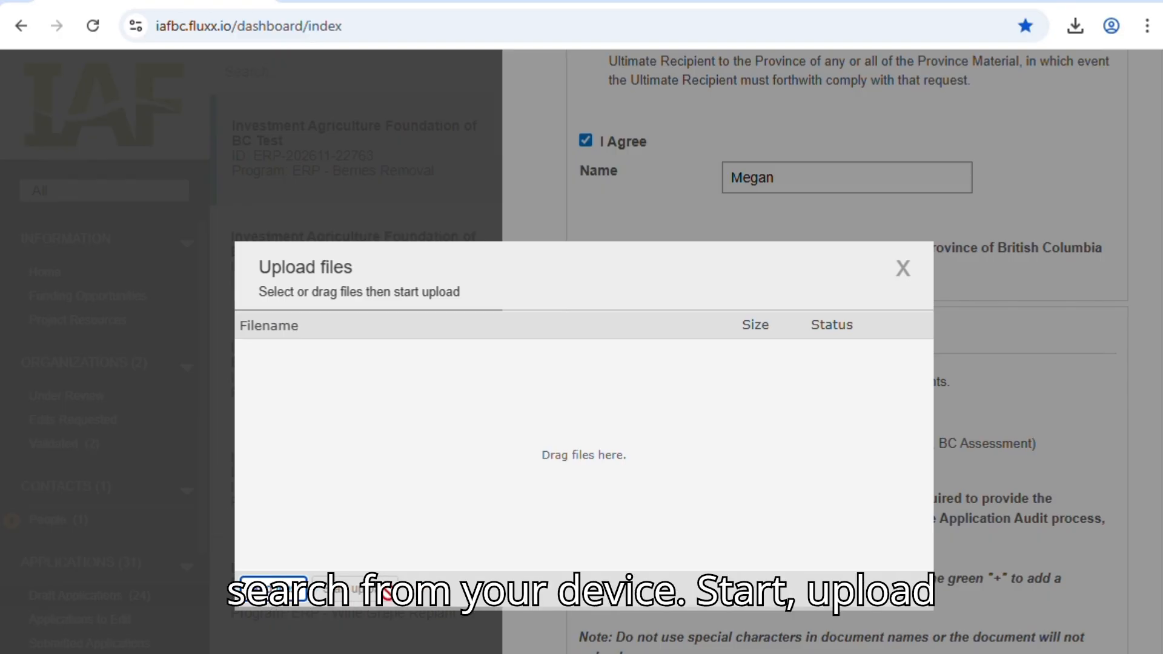
click(903, 268)
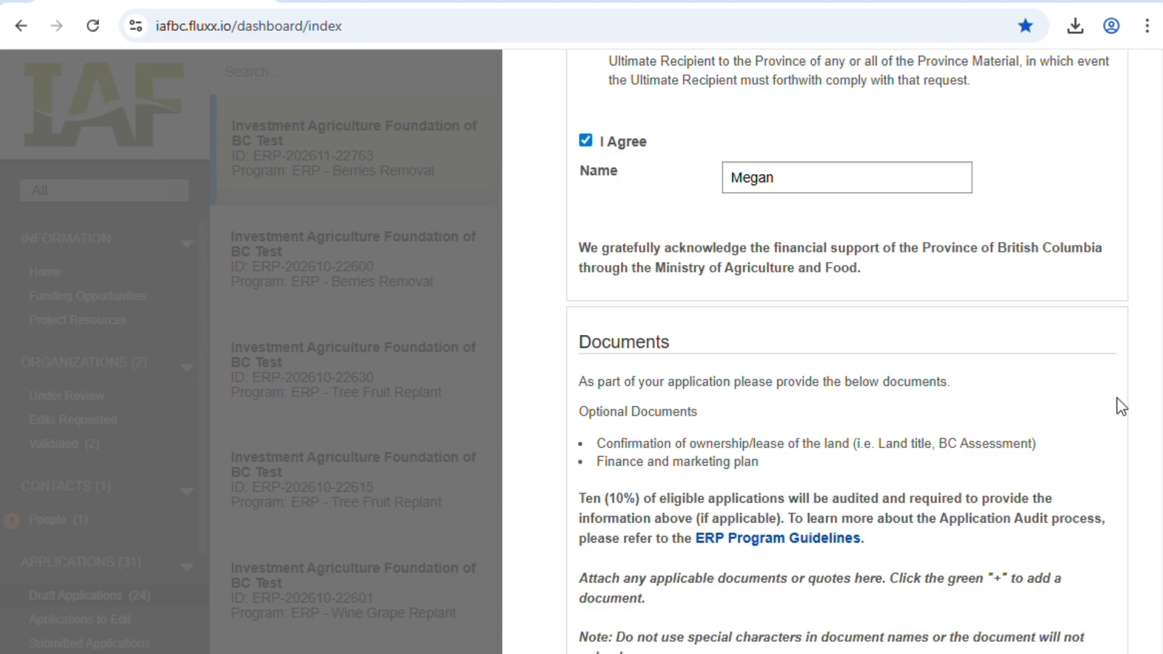